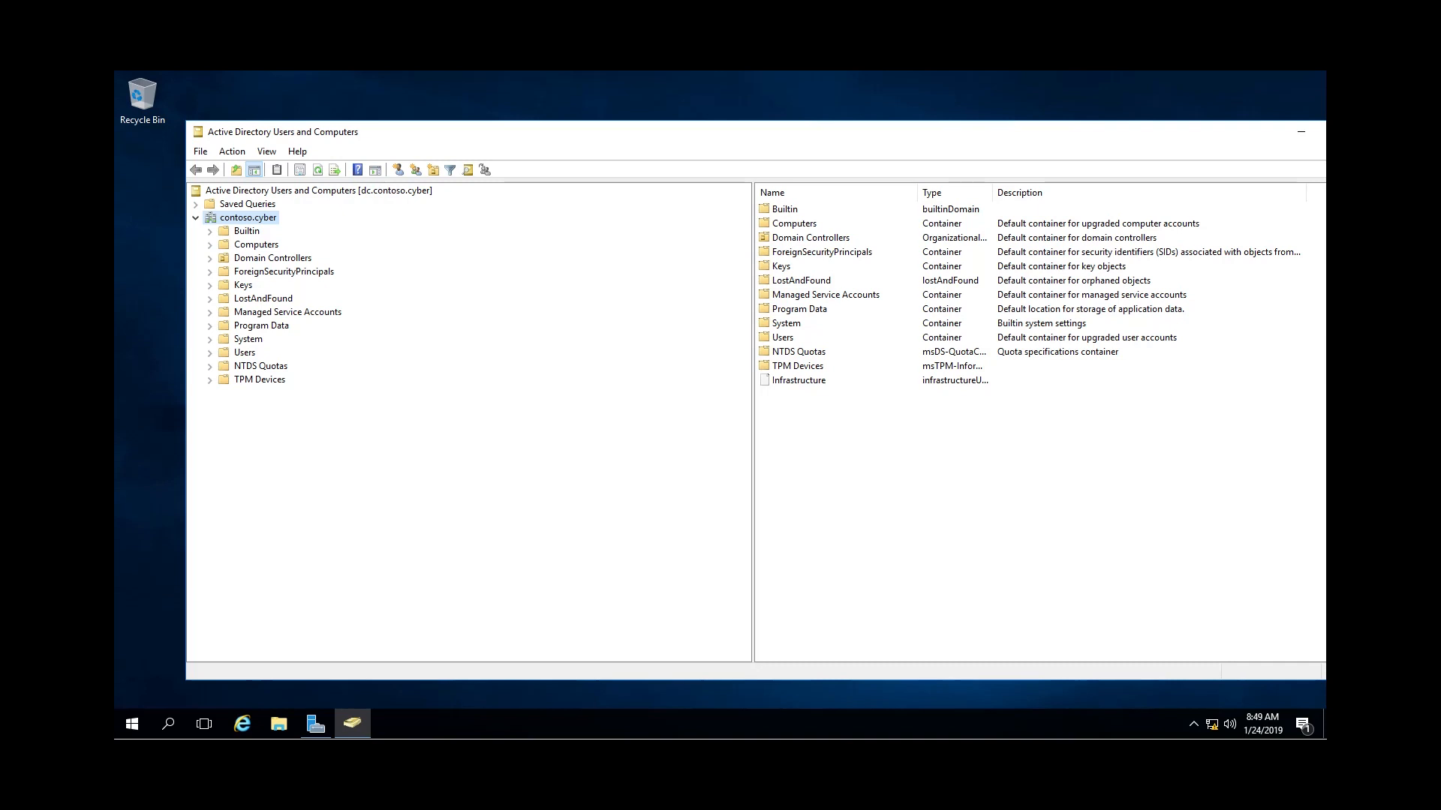
Open Active Directory Users and Computers from the administration tools in Server Manager
key("super")
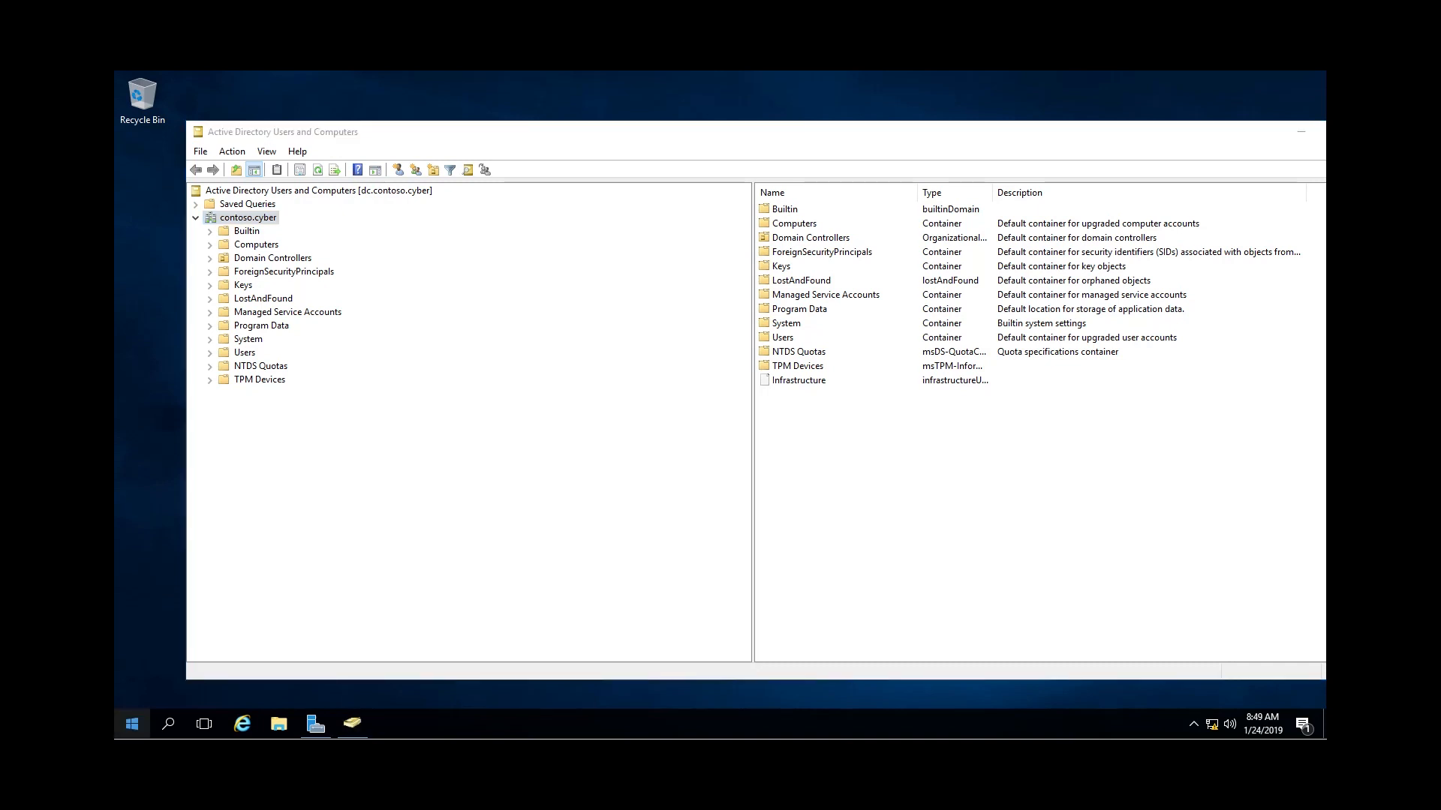
left_click(132, 724)
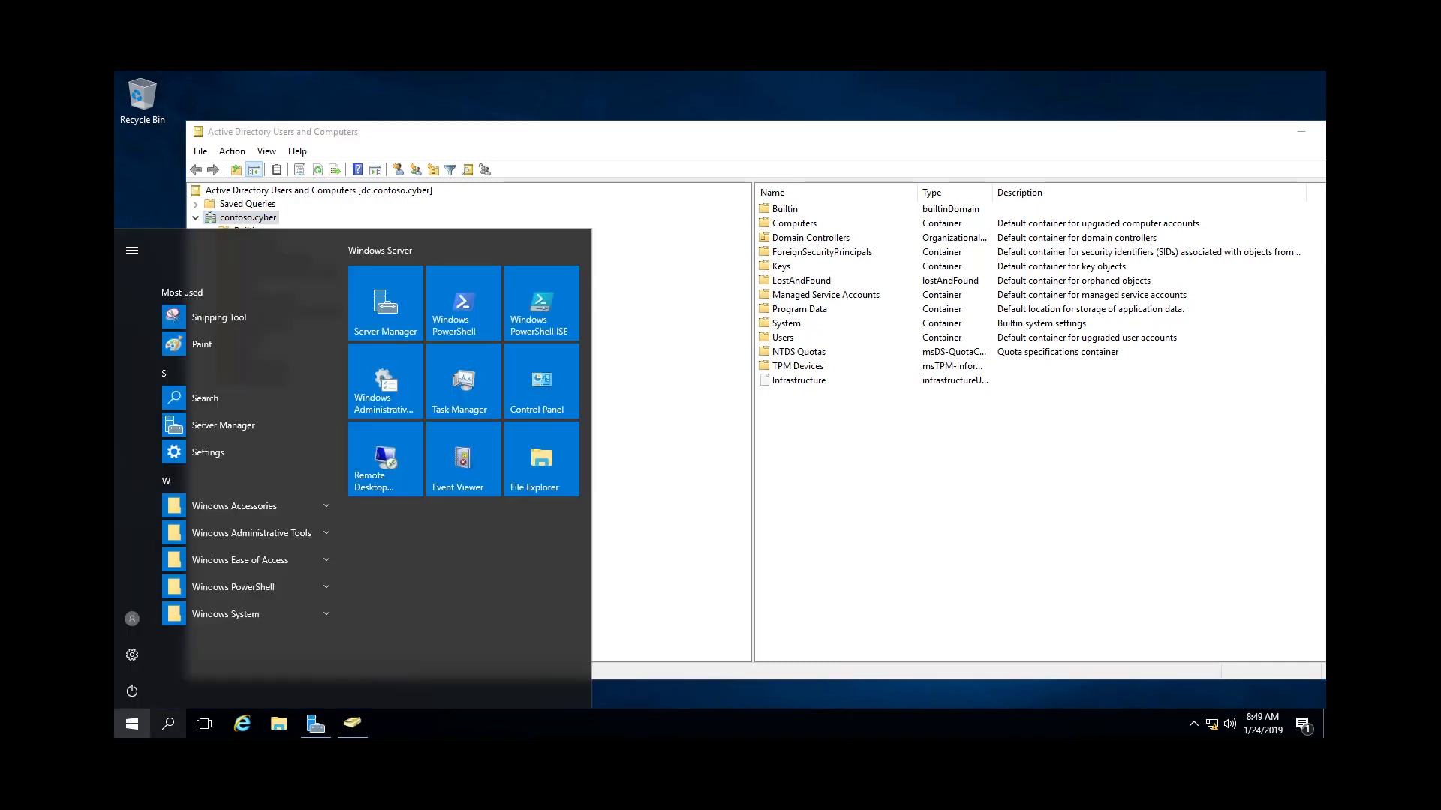
left_click(385, 302)
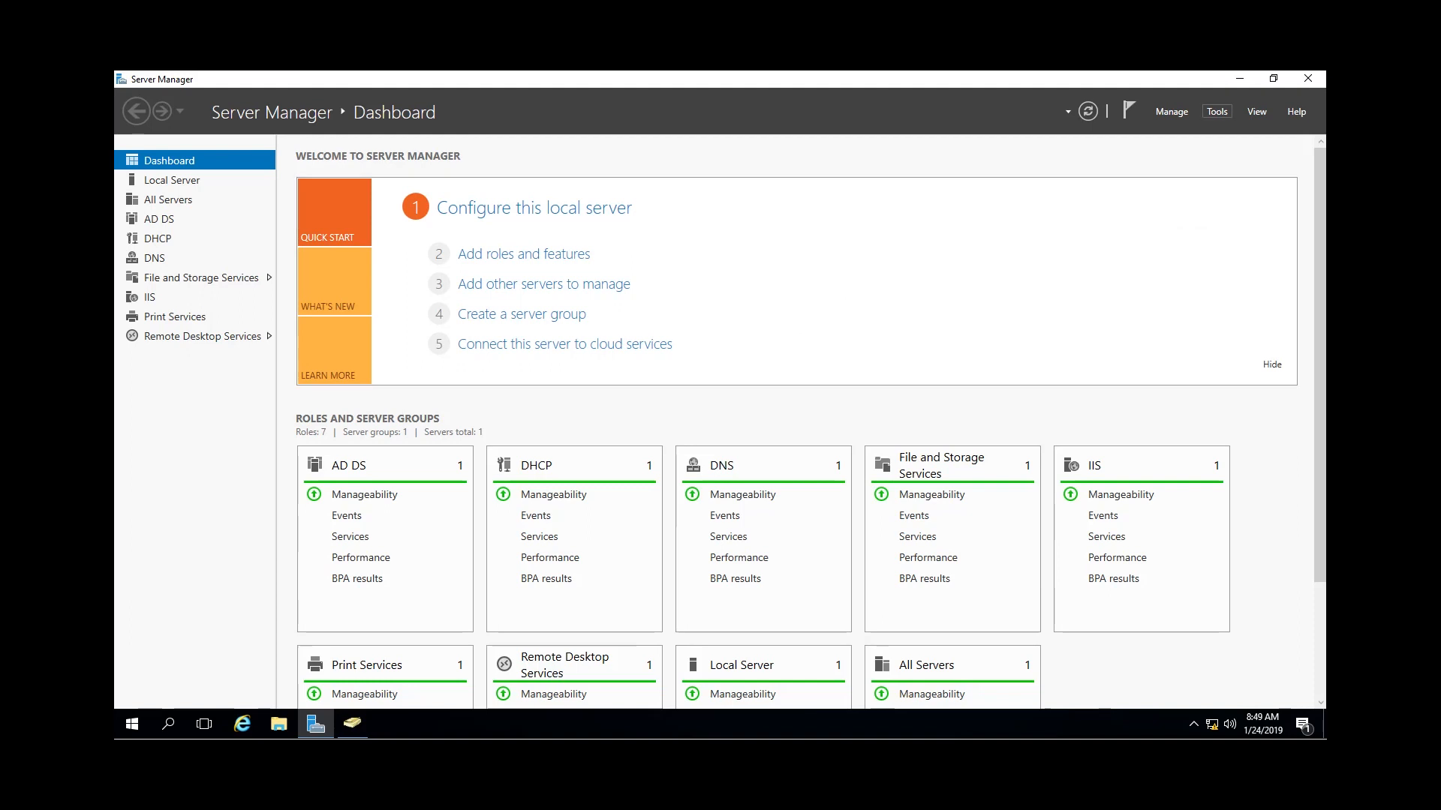
left_click(1216, 111)
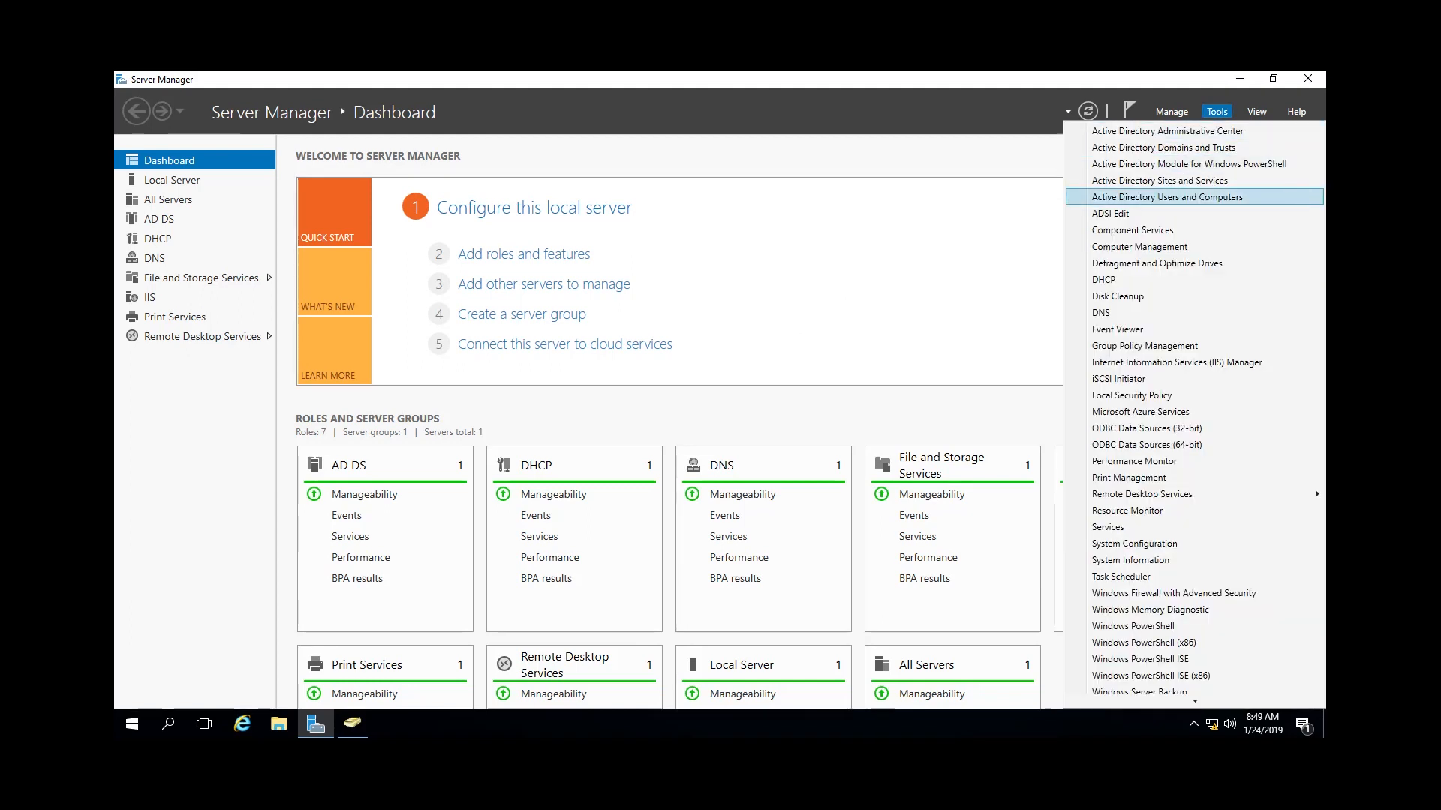
left_click(1167, 196)
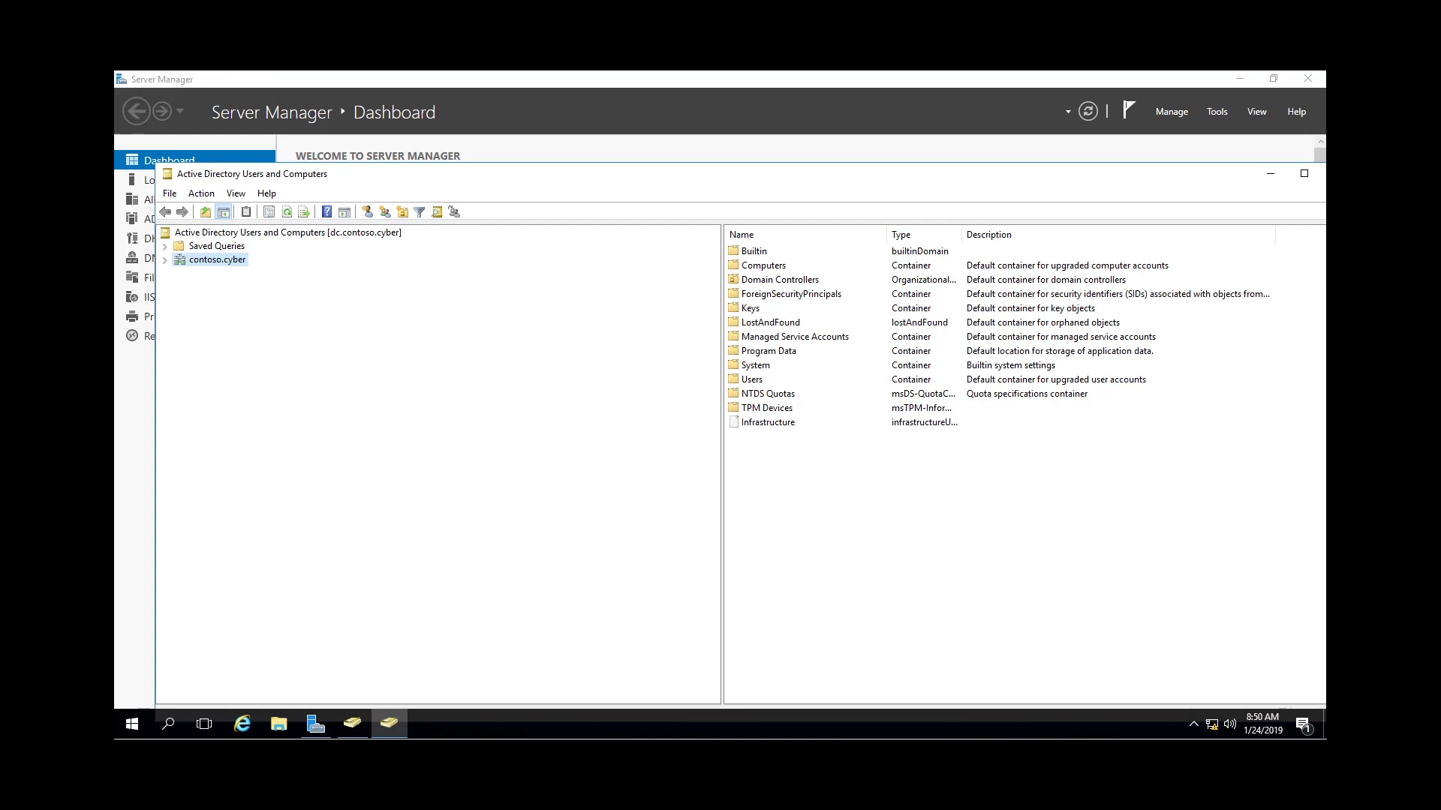
Close Server Manager and the duplicate Active Directory Users and Computers window
left_click(1308, 78)
left_click_drag(1184, 177, 1029, 199)
left_click(1177, 189)
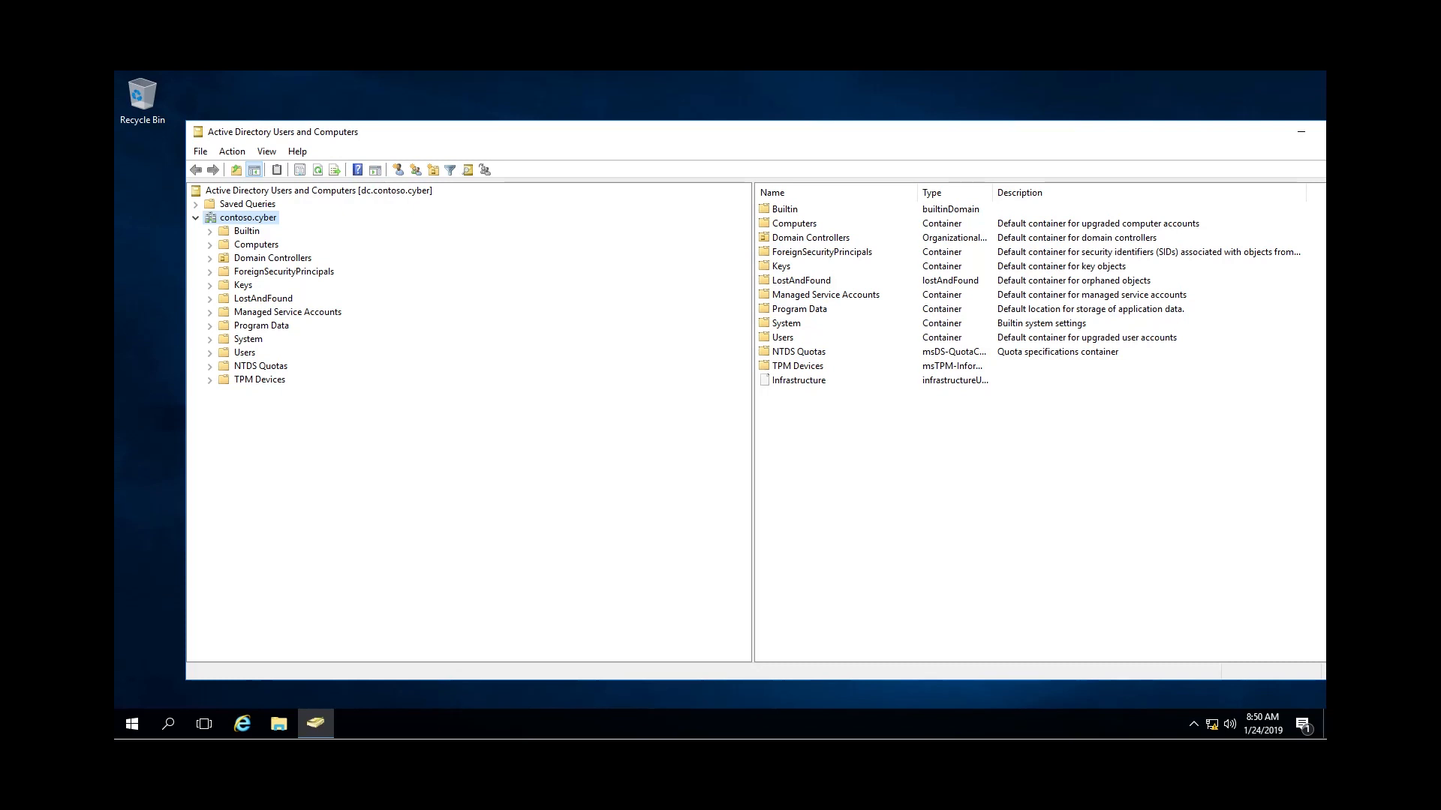
Create an organizational unit named Los Angeles directly under the contoso.cyber domain
right_click(262, 220)
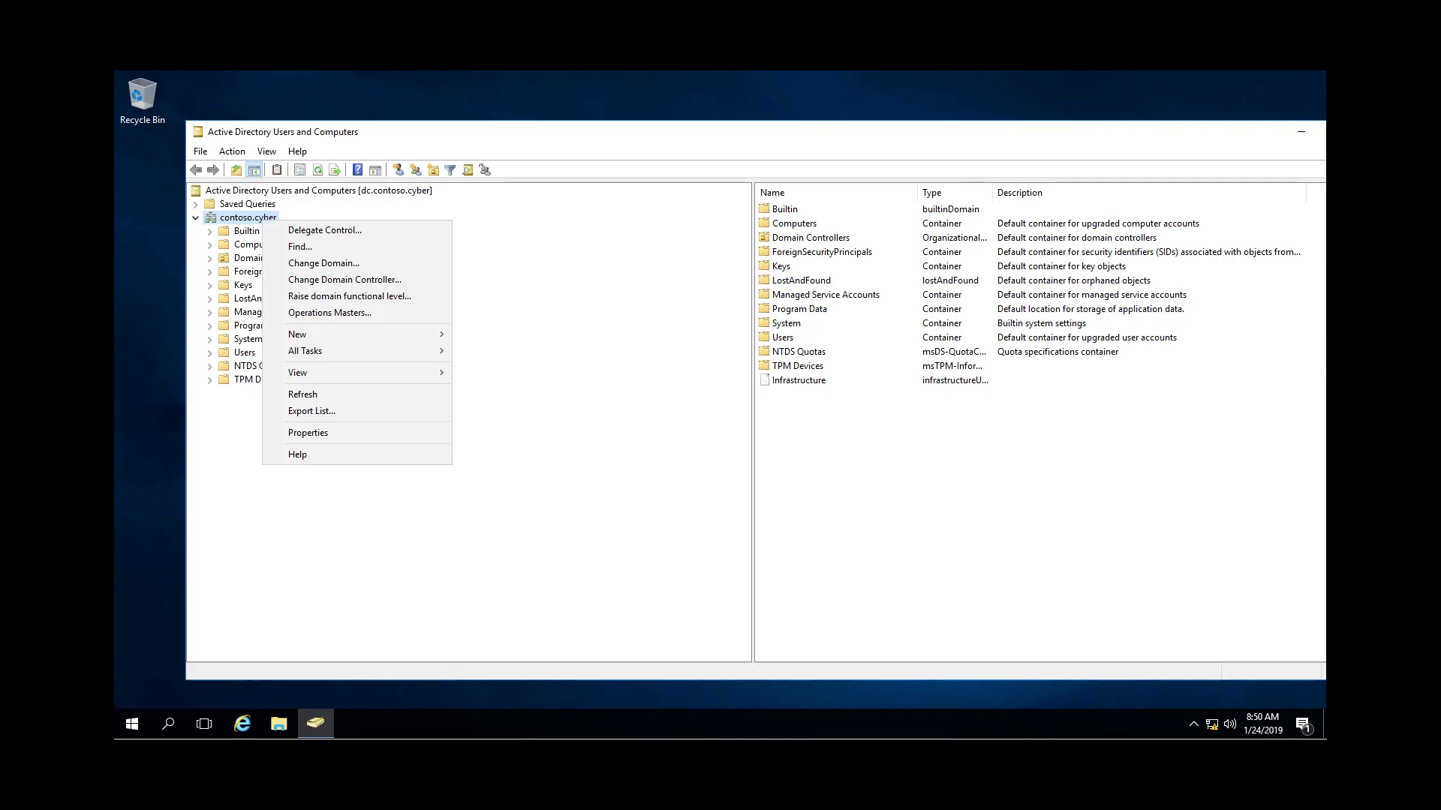
mouse_move(330, 335)
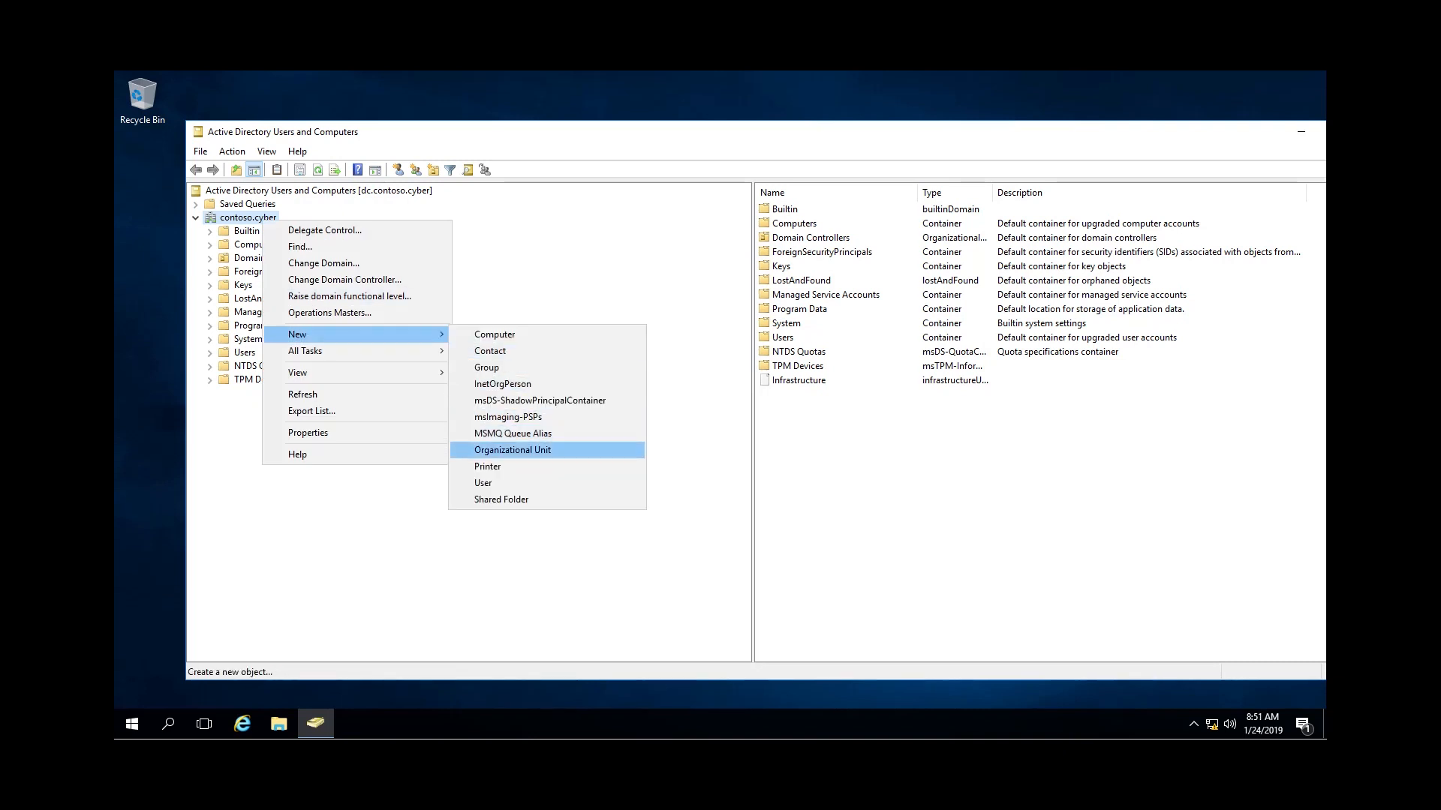
left_click(512, 450)
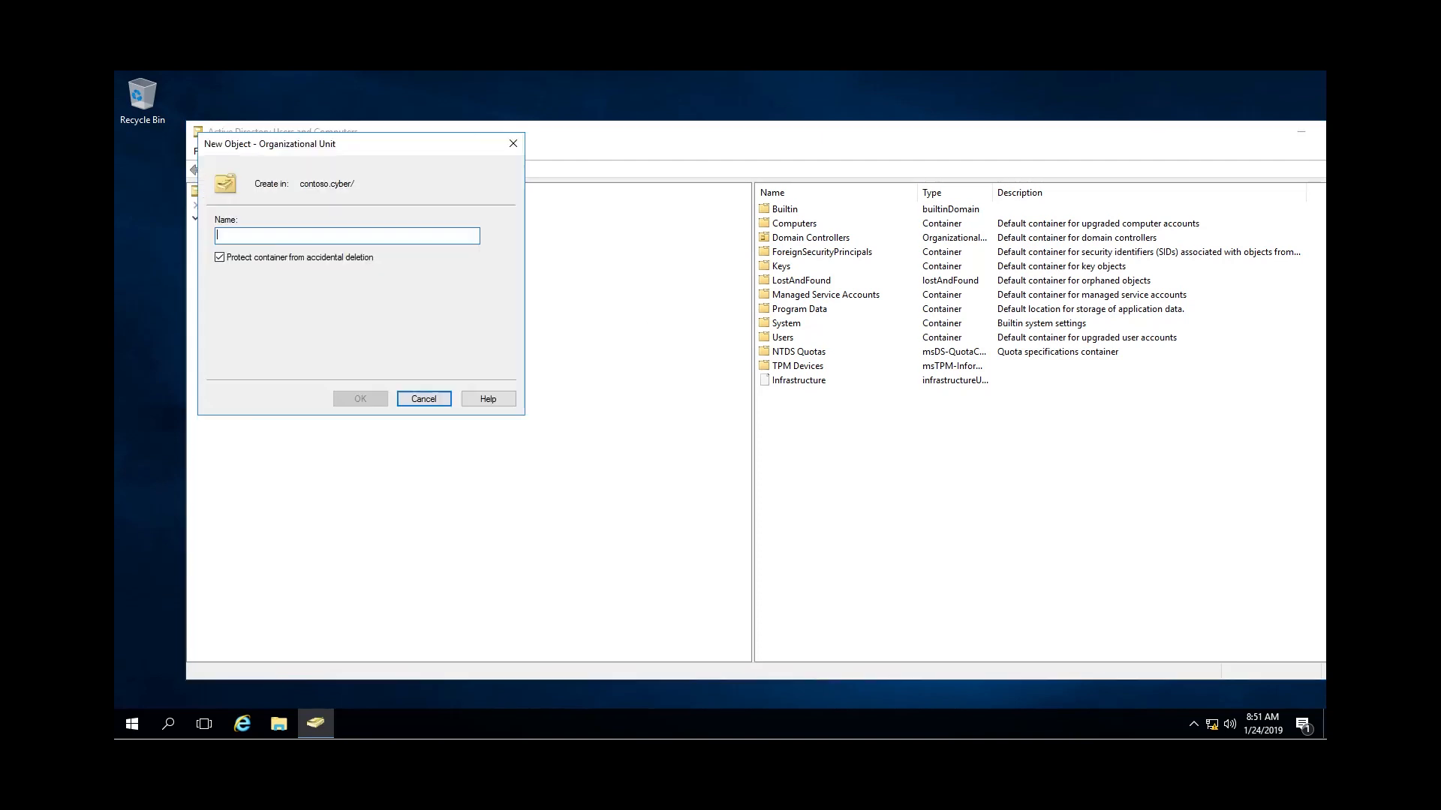
type("Los Angeles")
key("Return")
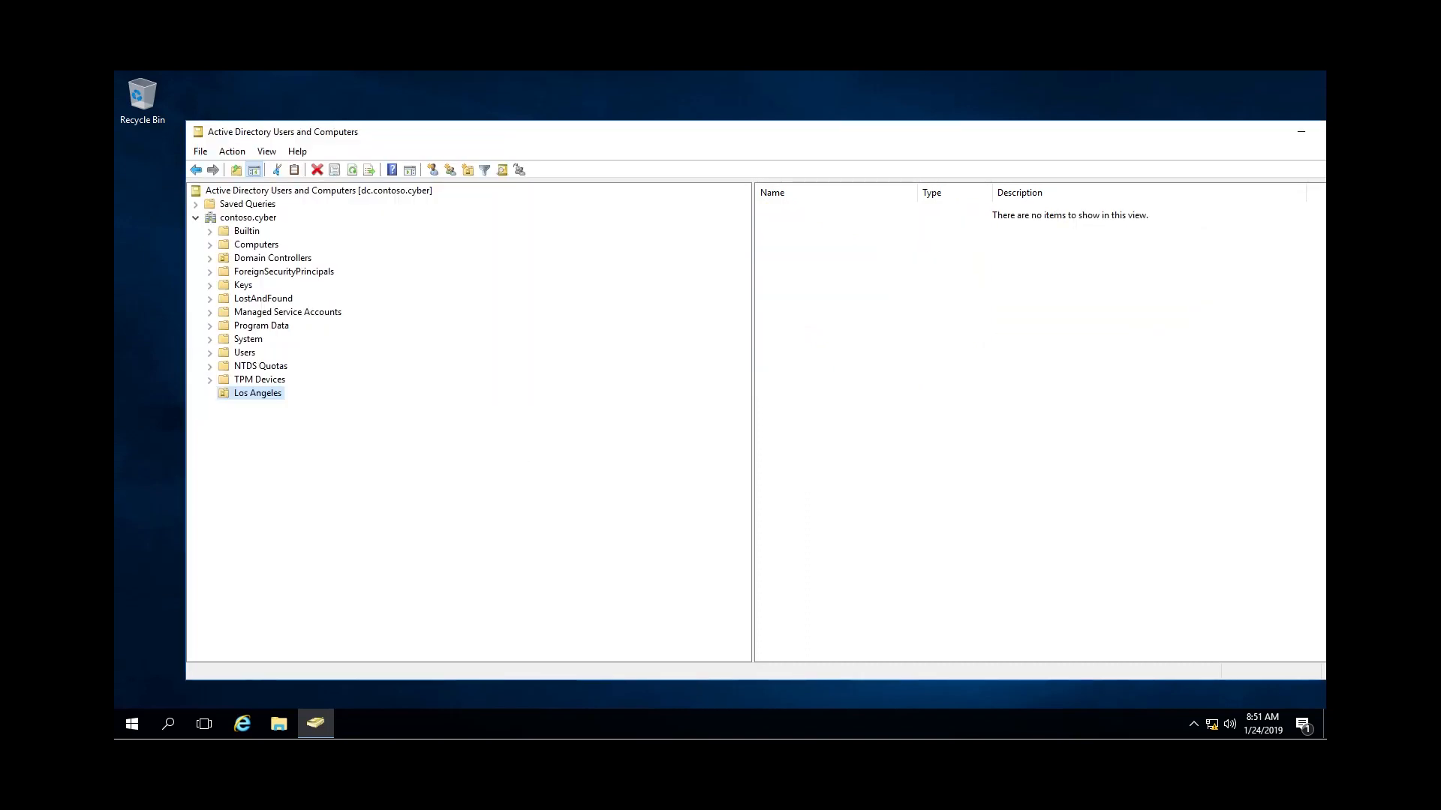
Create an organizational unit named HR inside the Los Angeles unit
right_click(224, 393)
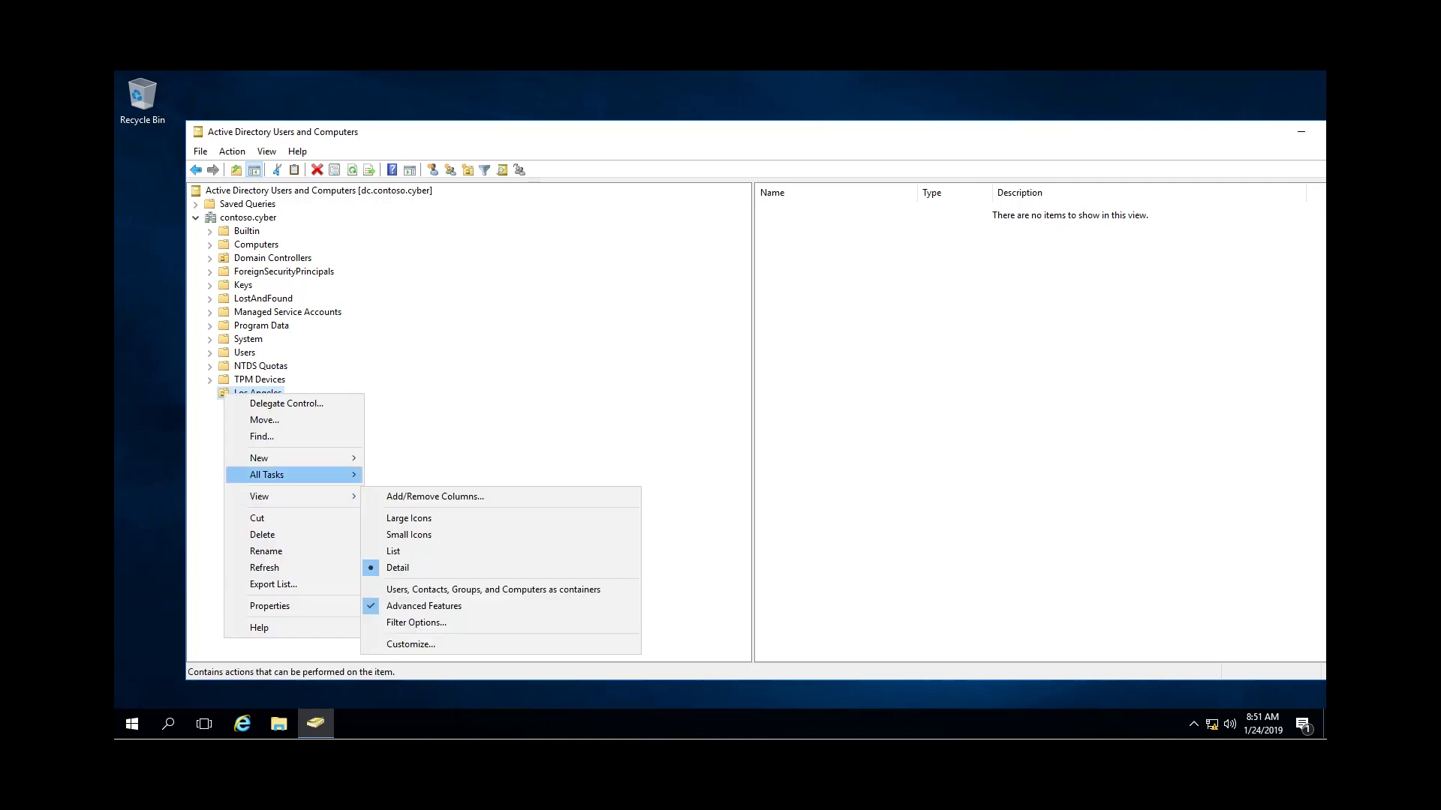
mouse_move(300, 458)
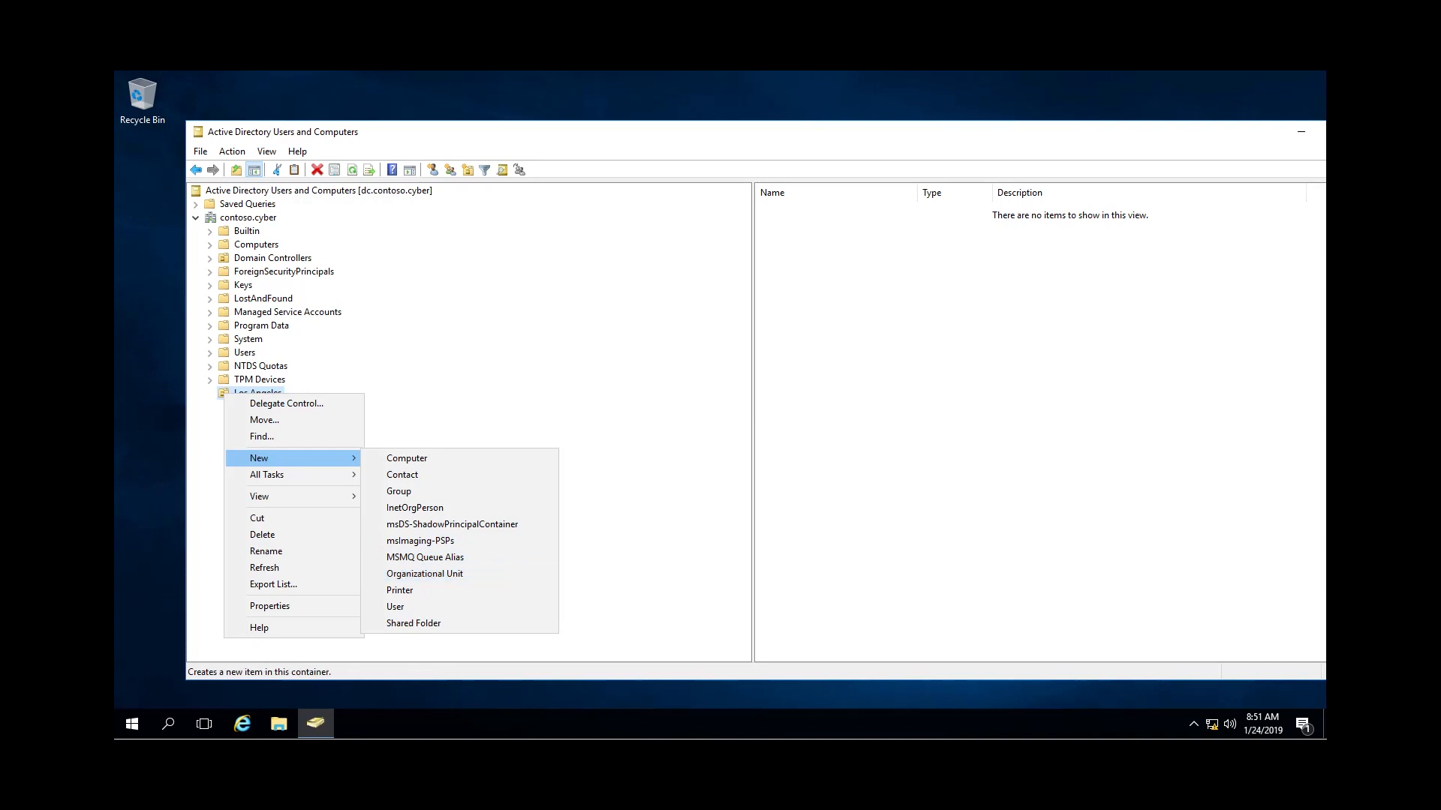
left_click(424, 574)
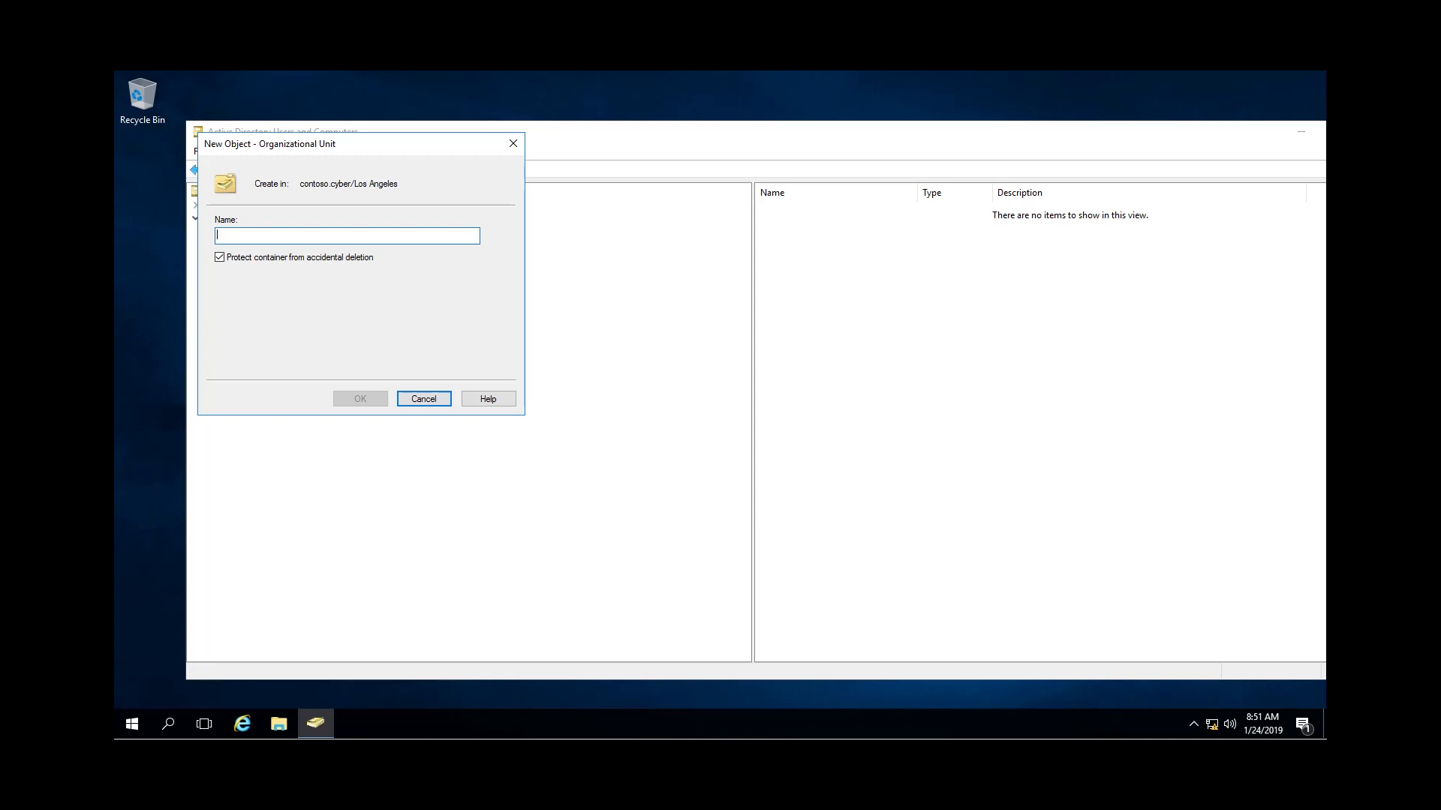
type("HR")
key("Return")
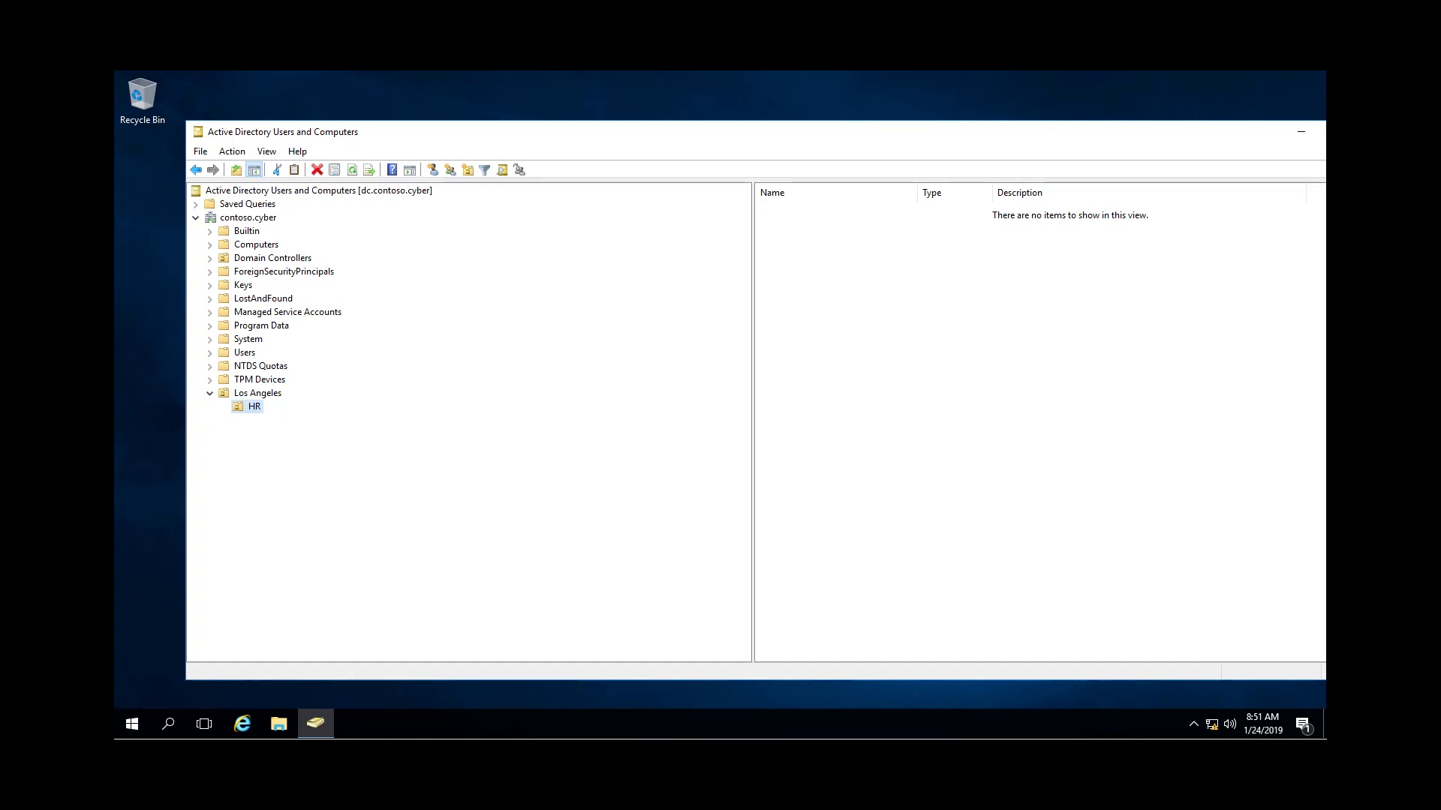
Start a new user in the HR unit and enter the user's first and last names
right_click(240, 409)
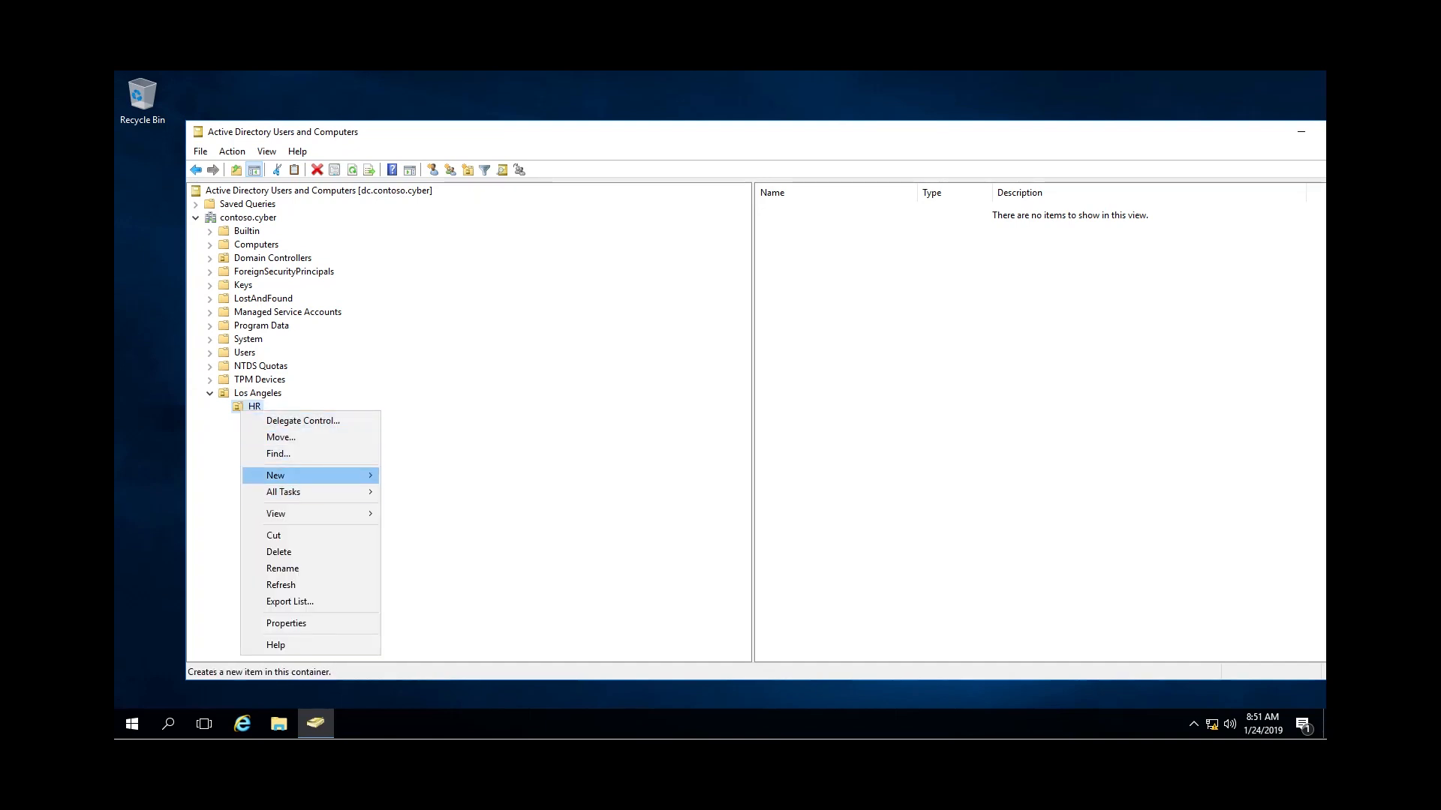
mouse_move(309, 476)
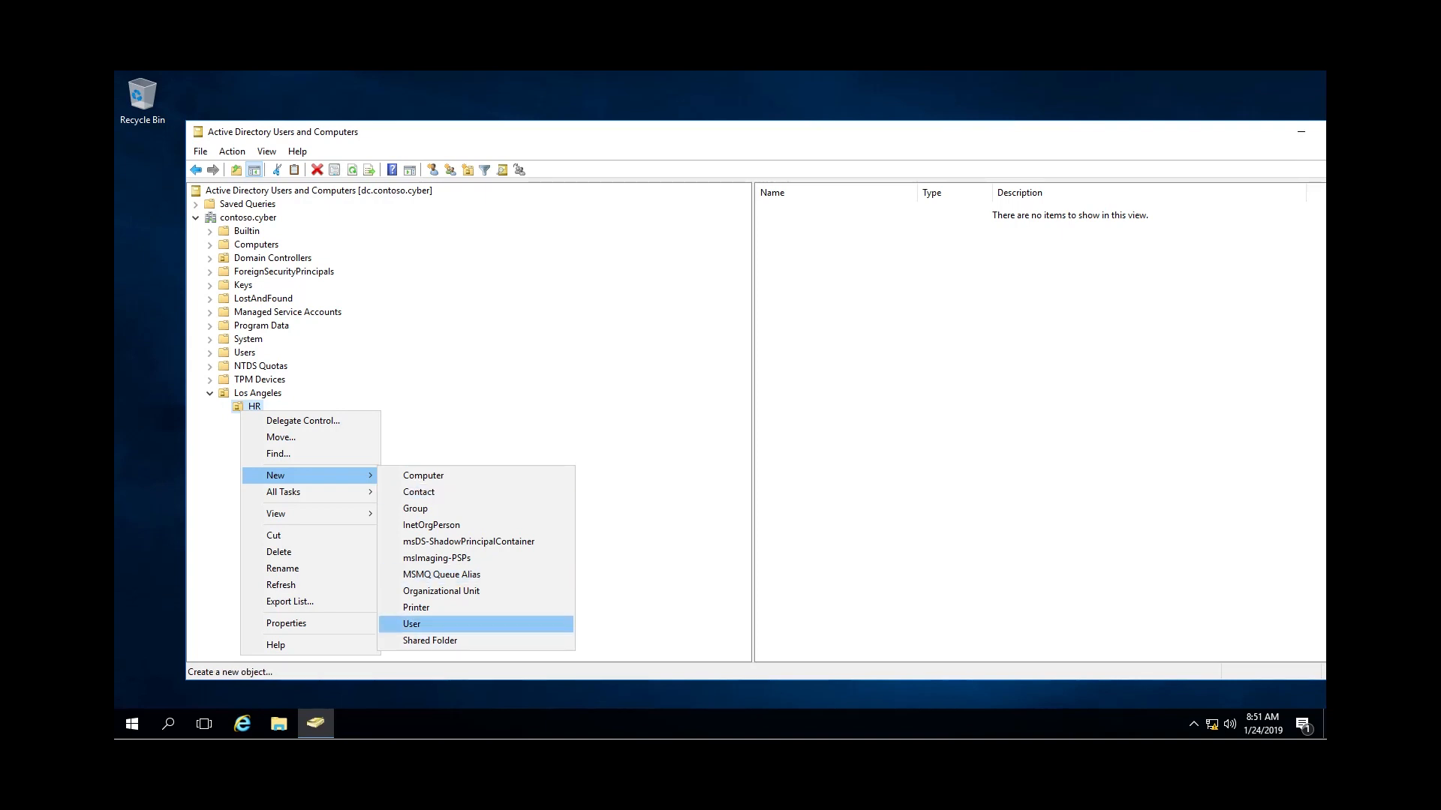
left_click(412, 623)
left_click_drag(352, 161, 483, 274)
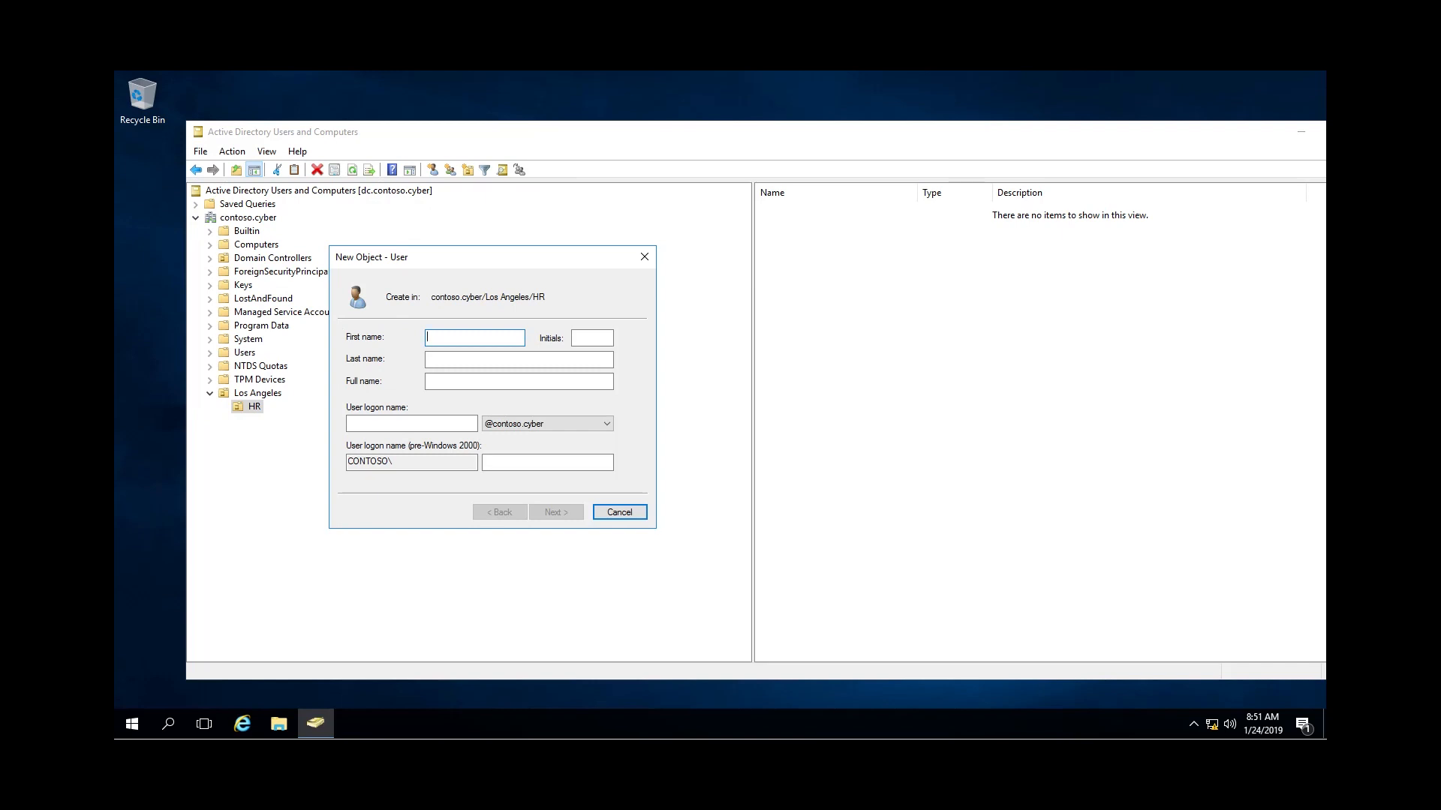
type("John")
key("Tab")
key("Tab")
type("Doe")
key("Tab")
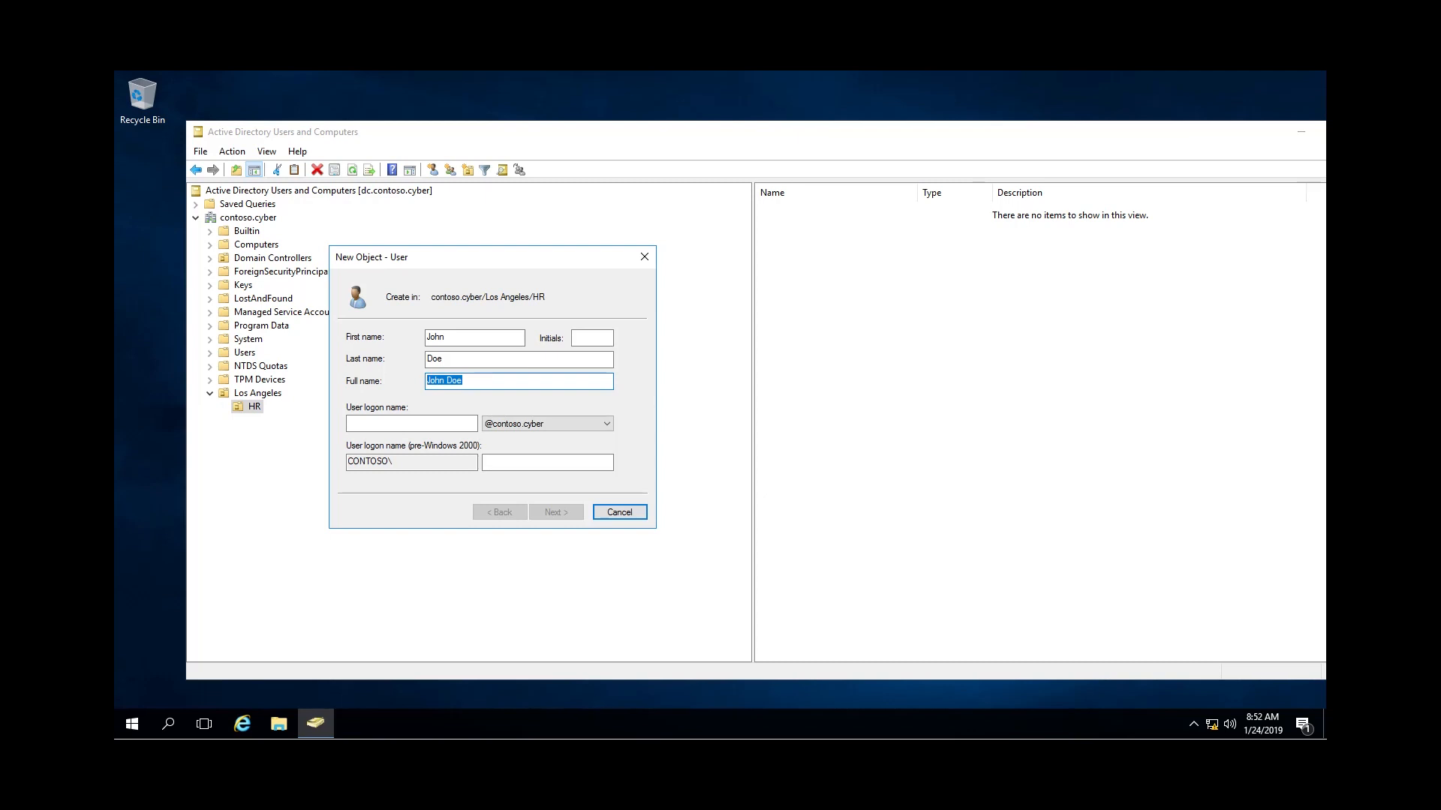
Set the full name as last name, first name and "Finance Department Bldg 500", and enter a first.last logon name
type("Doe, John Finance Department Bldg 500")
key("Tab")
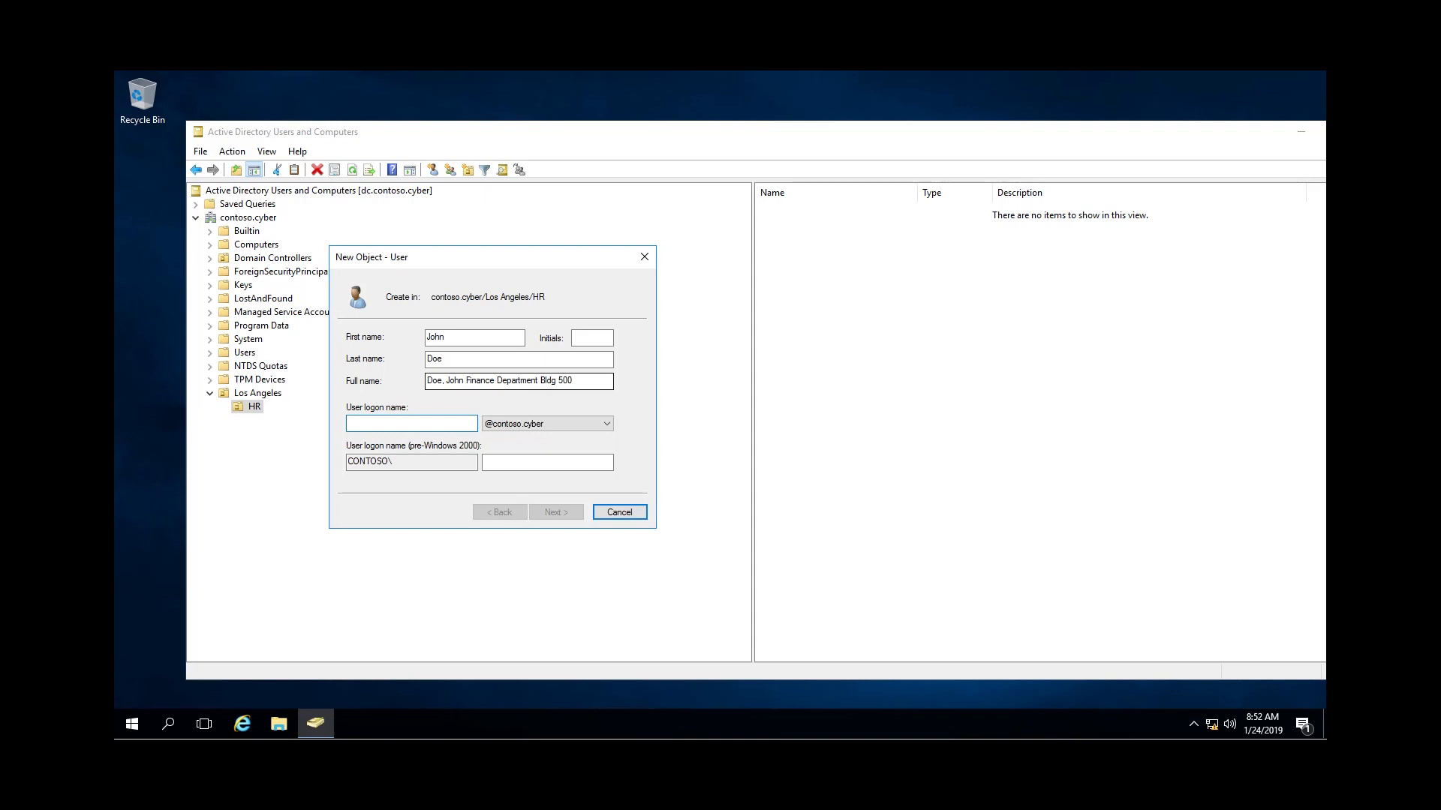
type("john.doe")
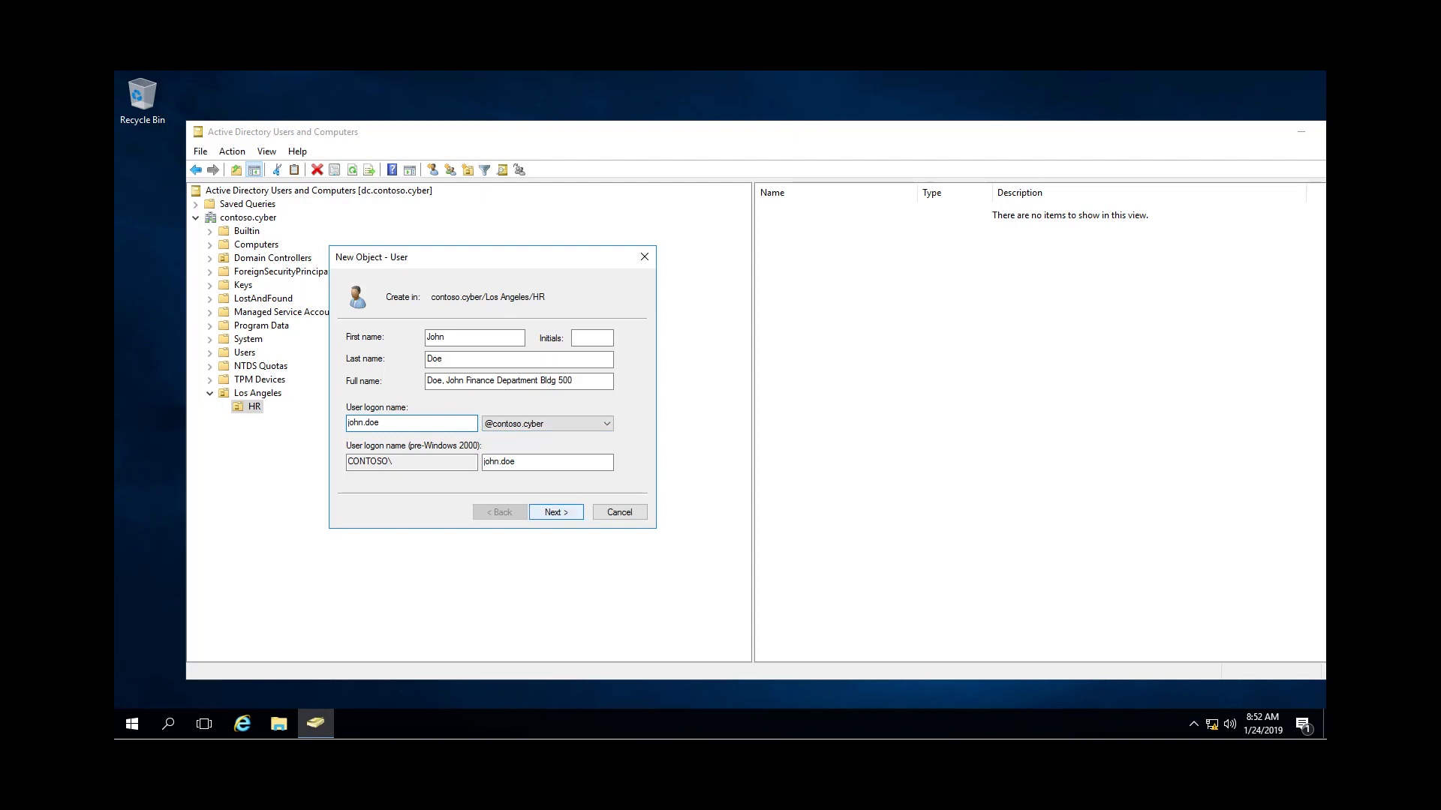
key("Return")
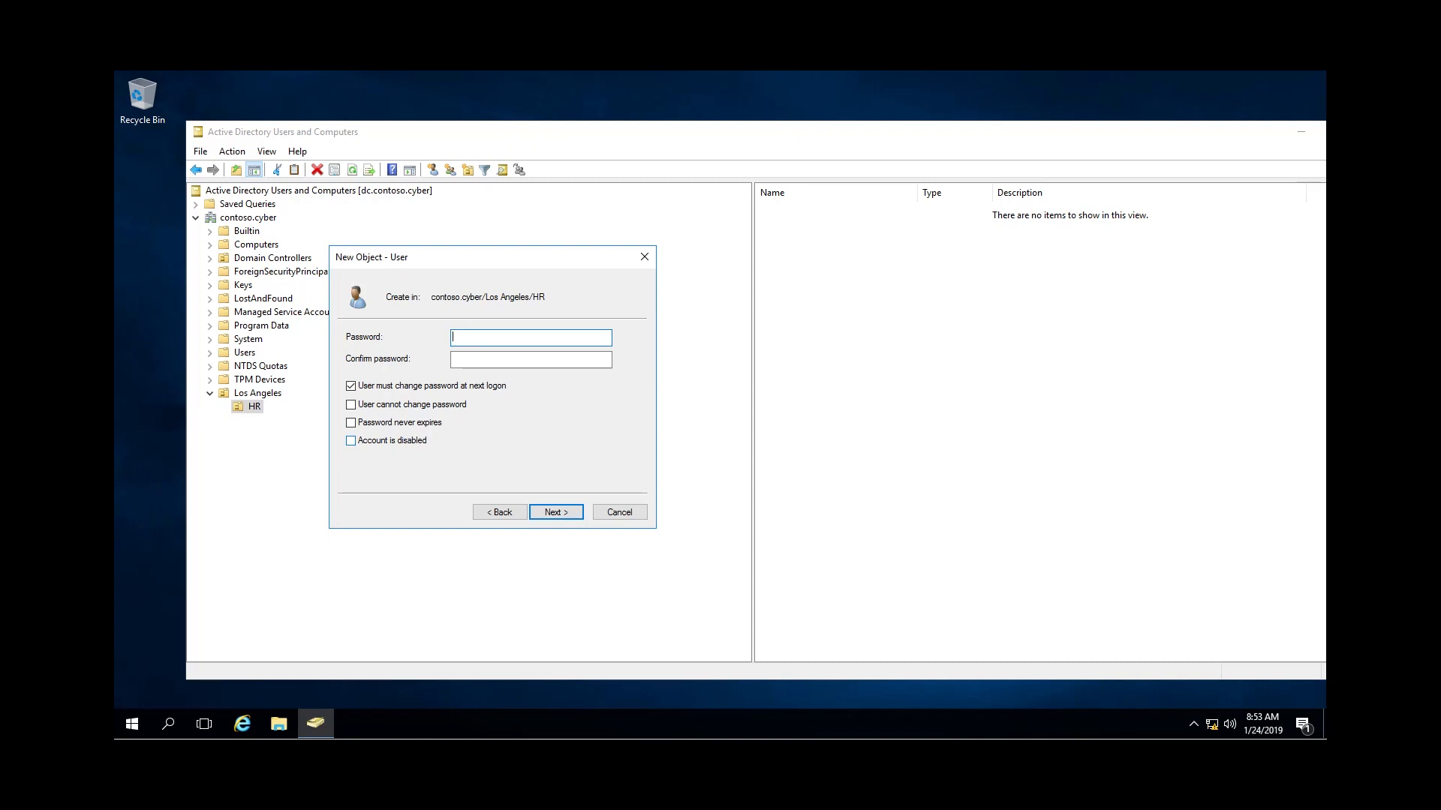
Enter and confirm the account password, keep the change at next logon required, and finish creating the user
type("••••••")
key("Tab")
type("••••••••")
key("Return")
key("Return")
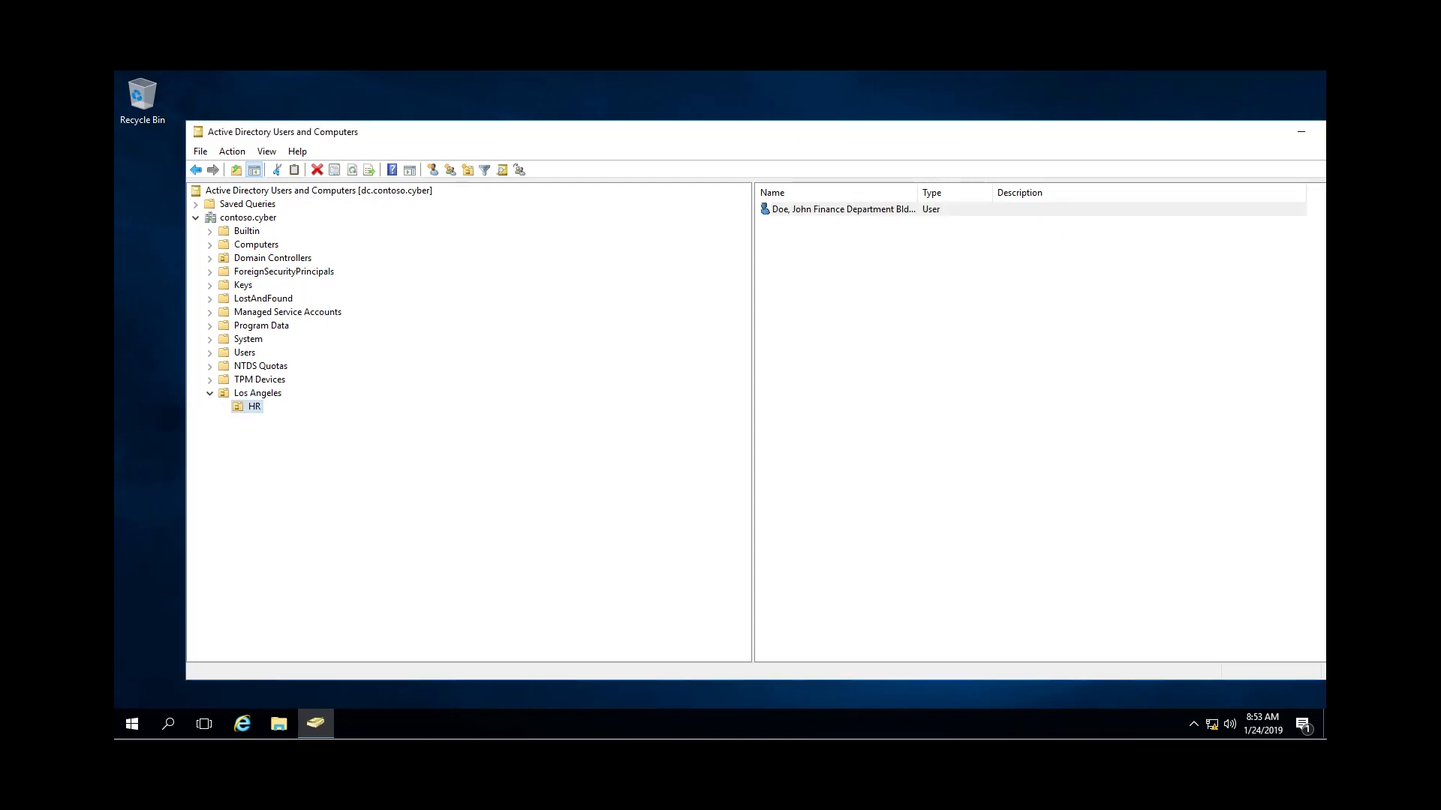
Widen the Name column in the HR unit's list and open the new user's properties
left_click_drag(917, 193, 989, 193)
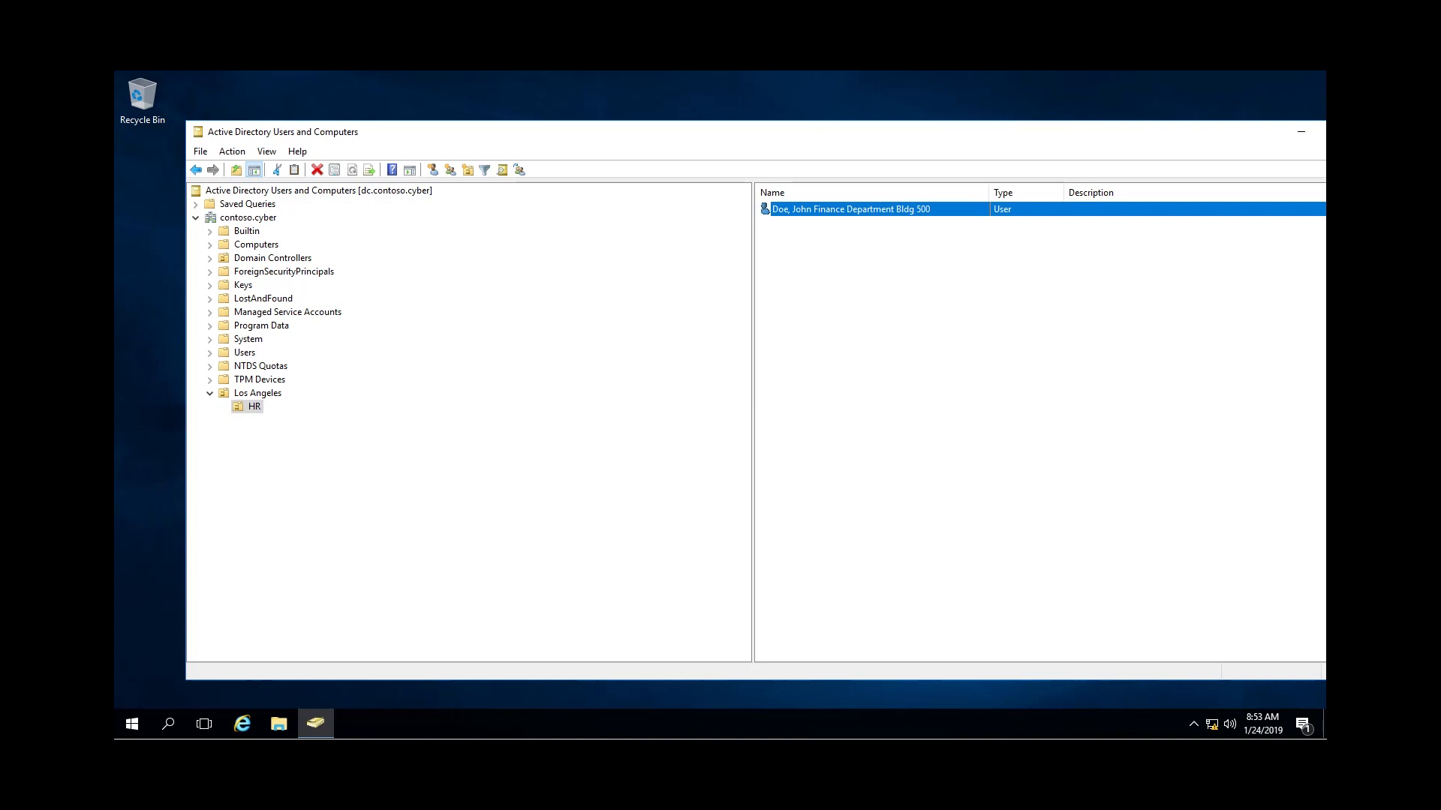
right_click(799, 209)
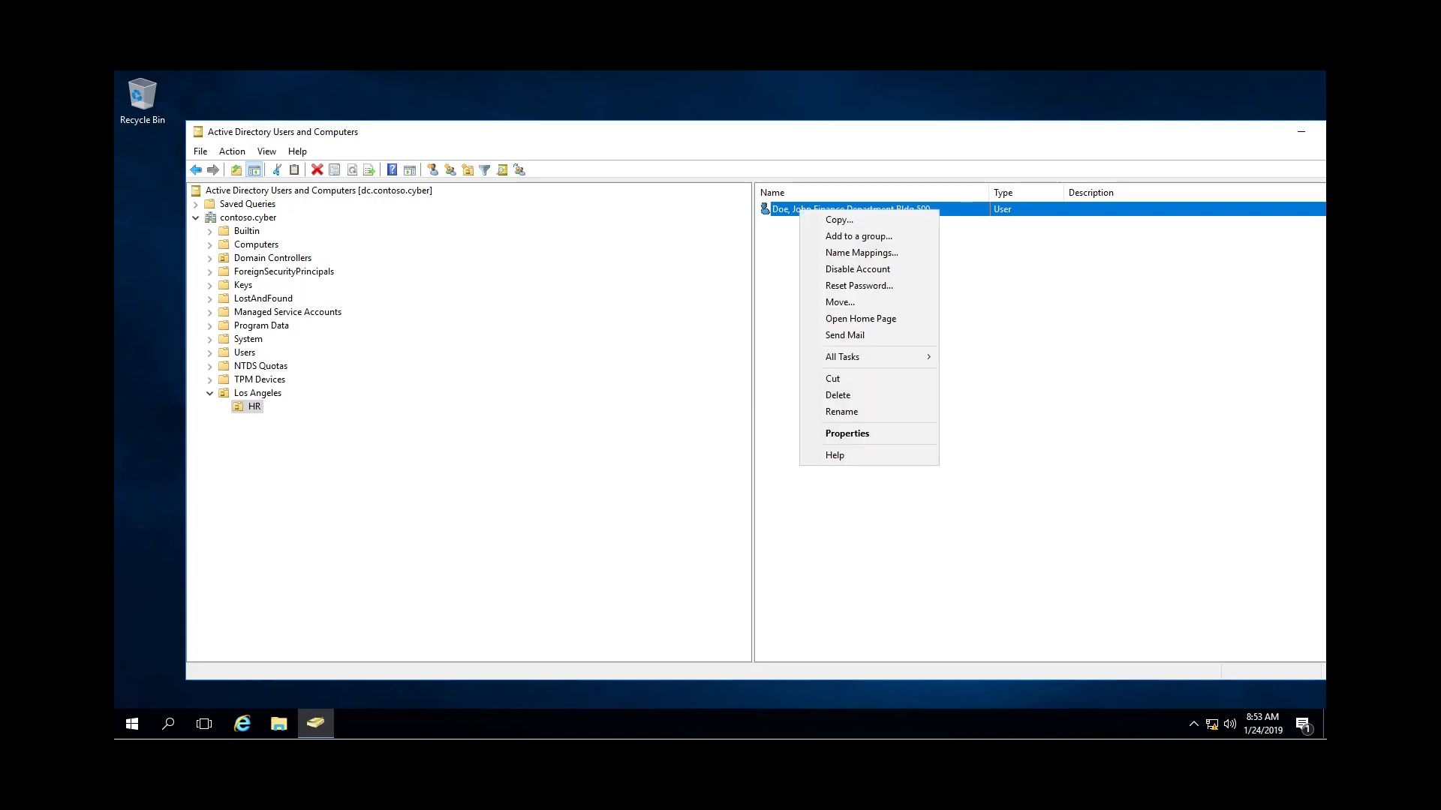
left_click(847, 434)
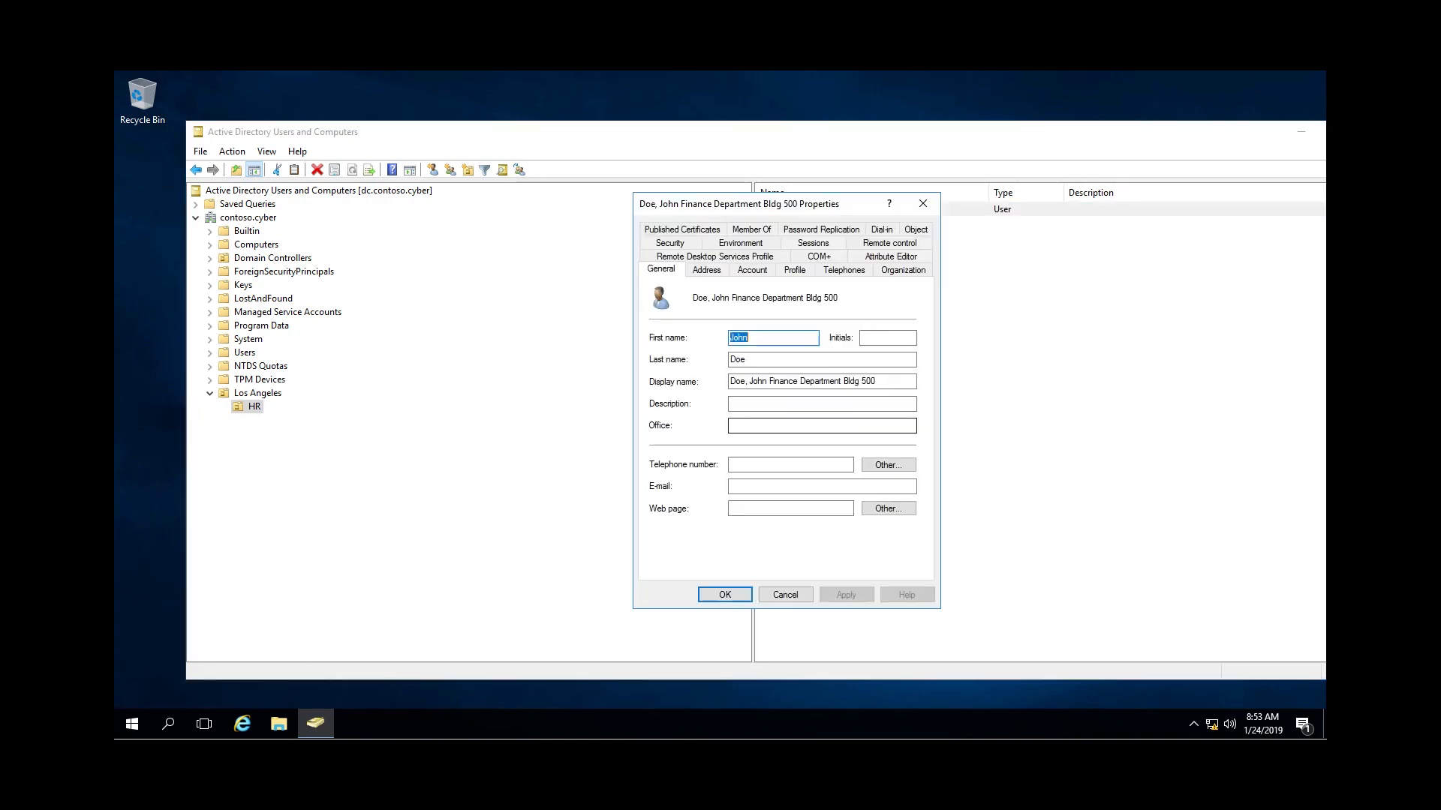
left_click_drag(750, 199, 532, 204)
Examine the user's general contact fields, address fields and the full list of account options
left_click(556, 407)
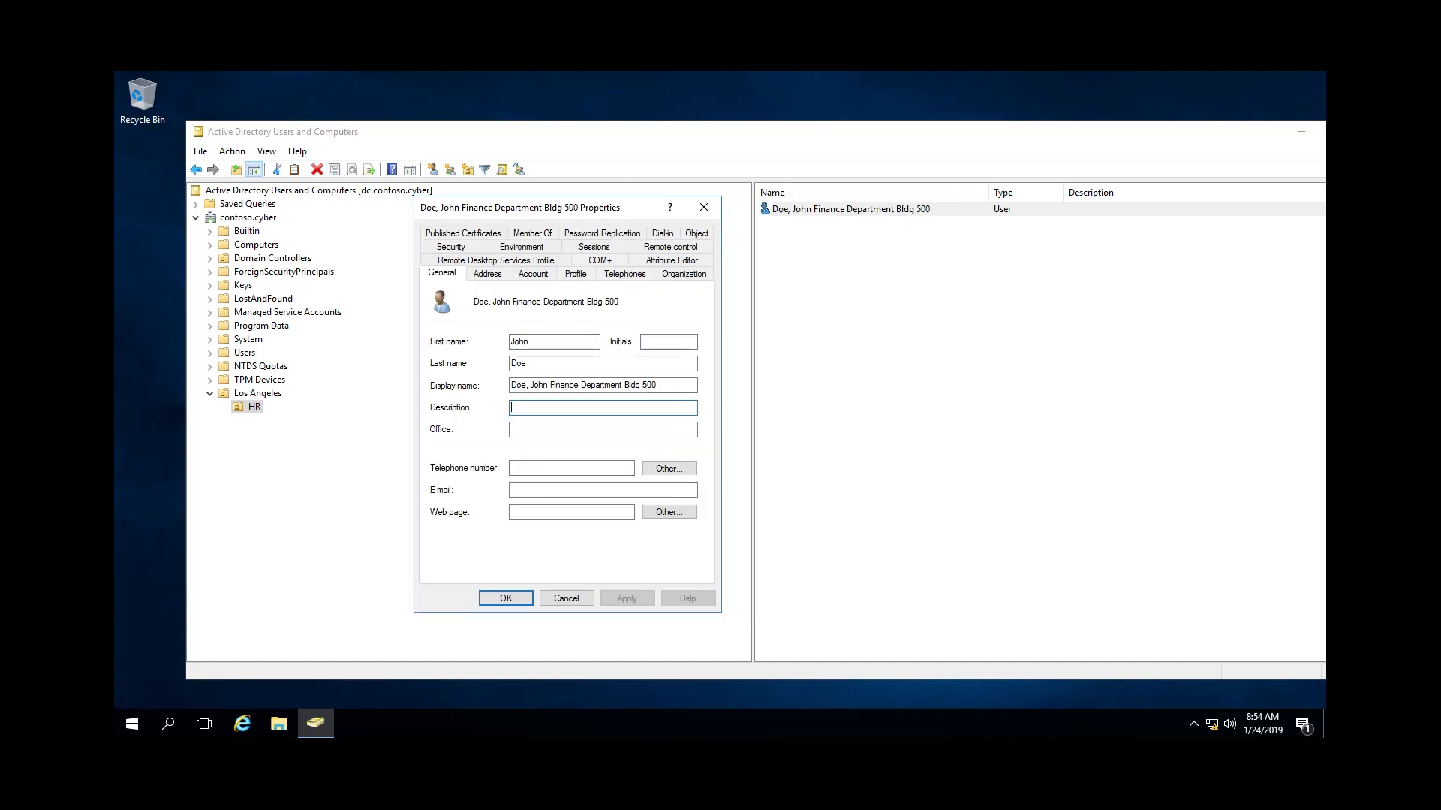
left_click(556, 430)
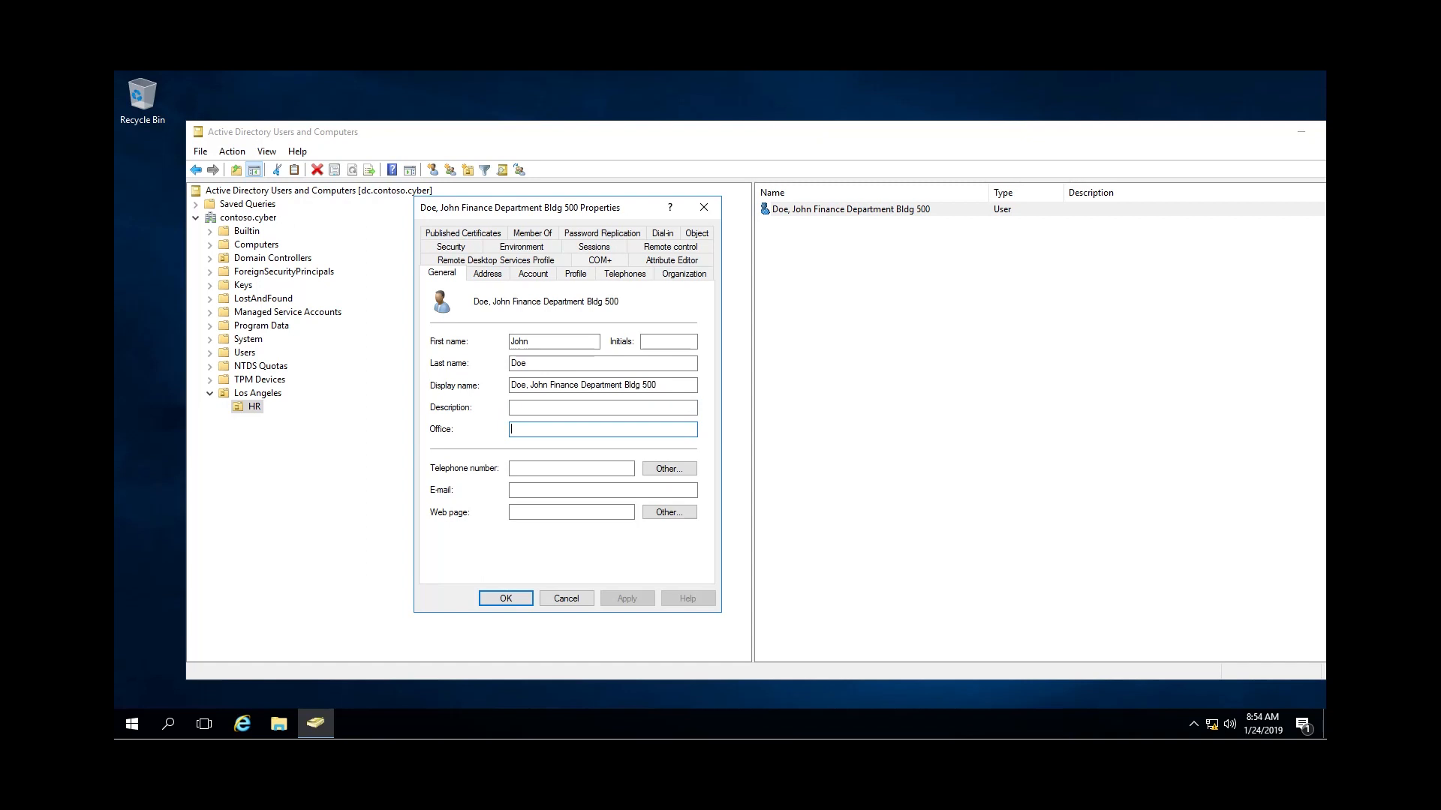
left_click(556, 469)
left_click(555, 491)
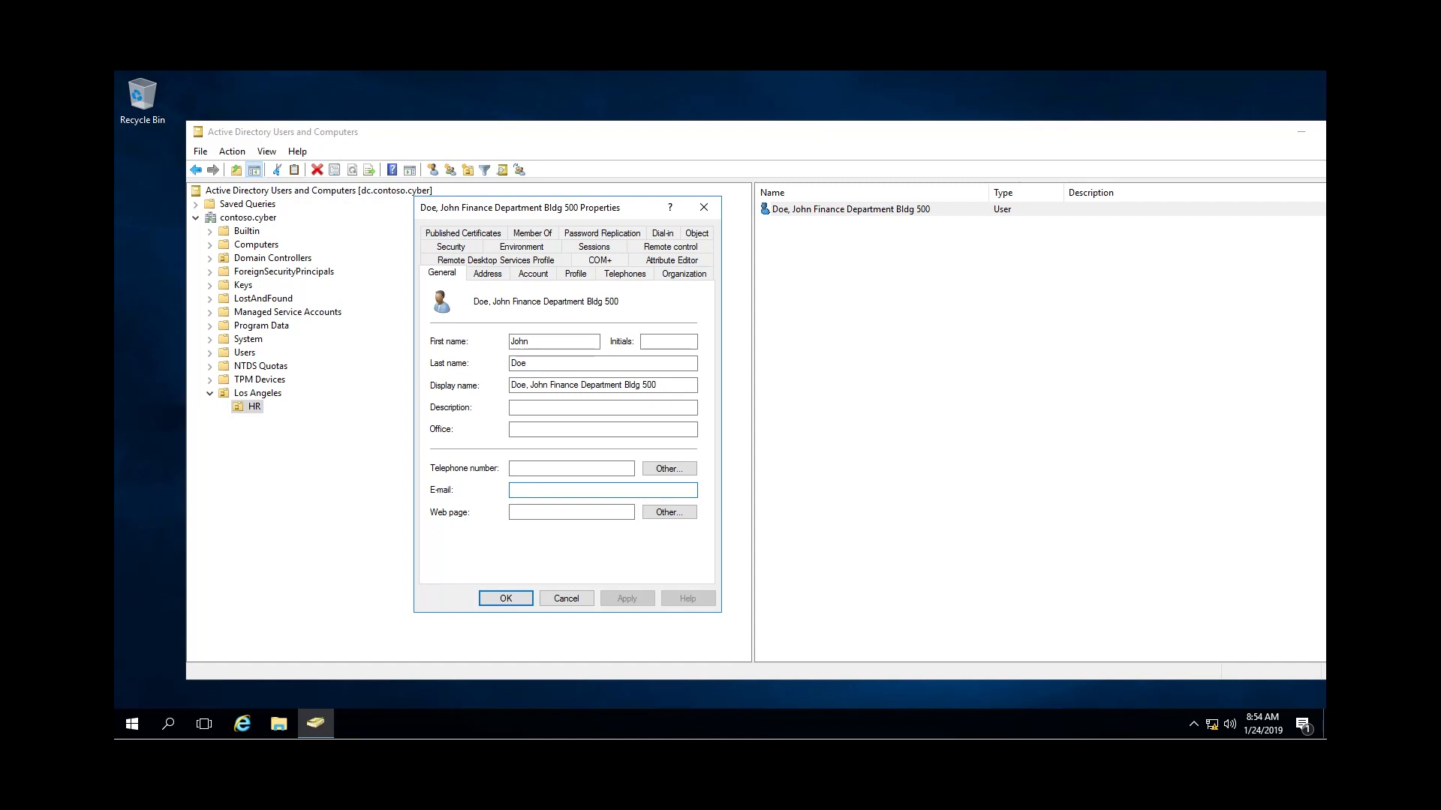
left_click(487, 273)
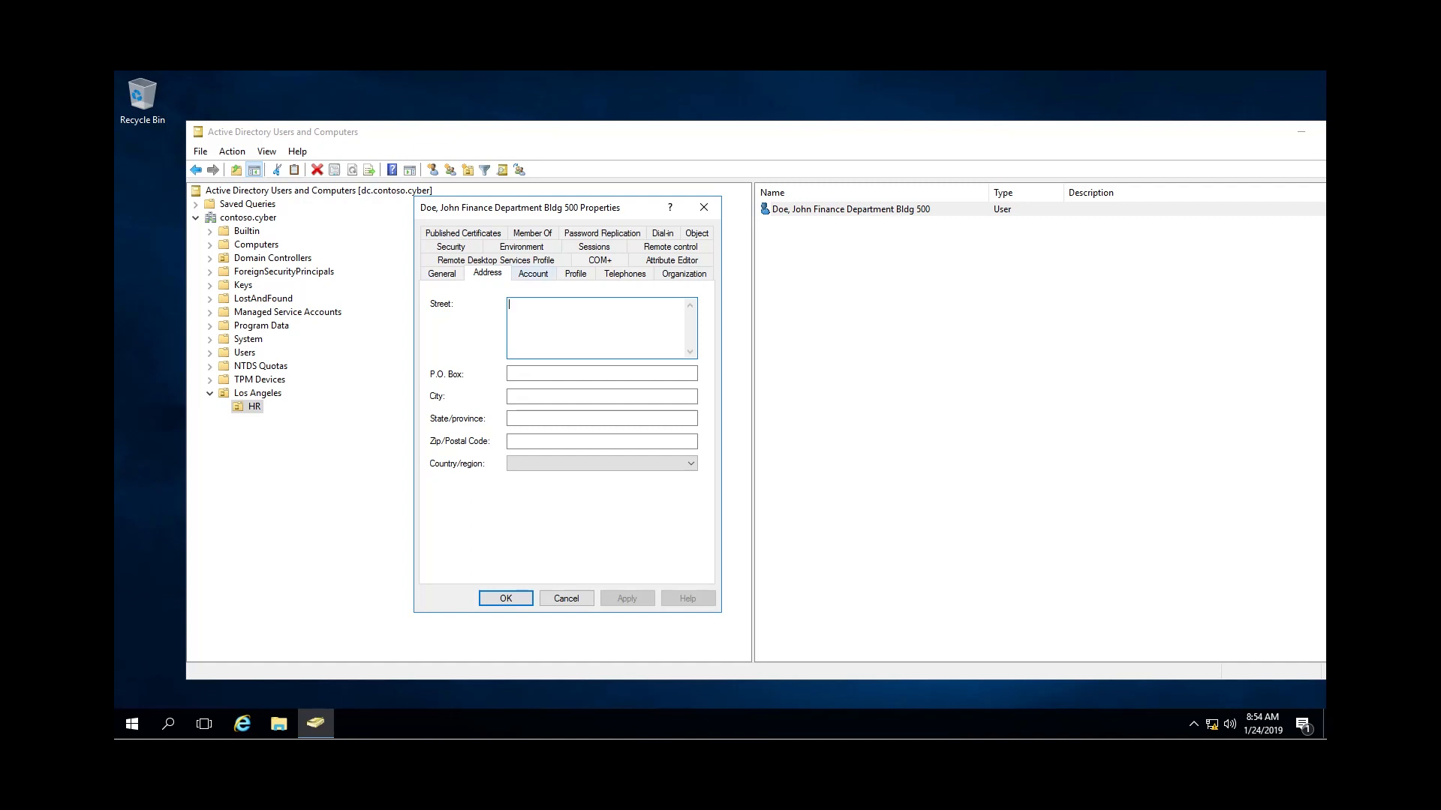
key("ctrl+Tab")
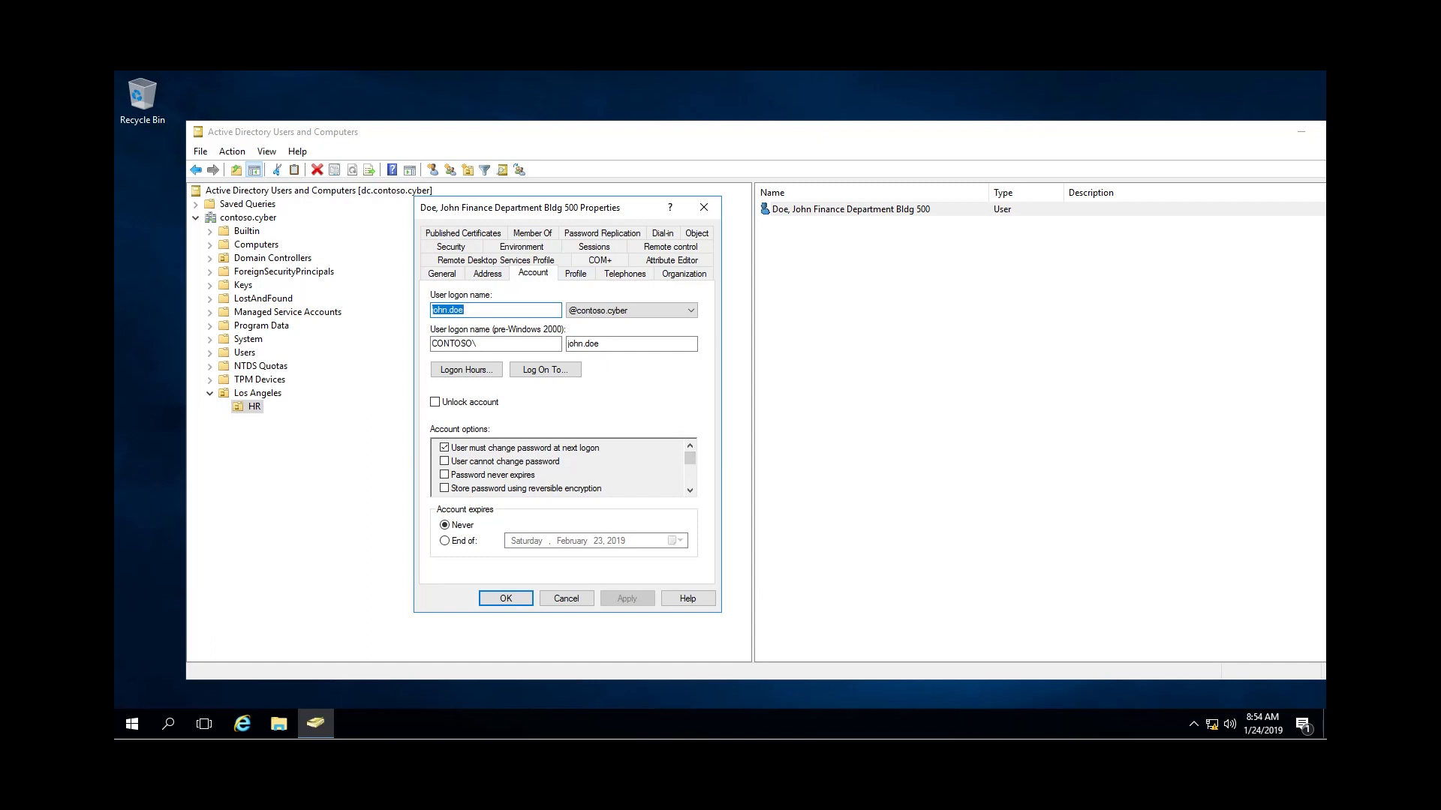
left_click_drag(690, 459, 690, 470)
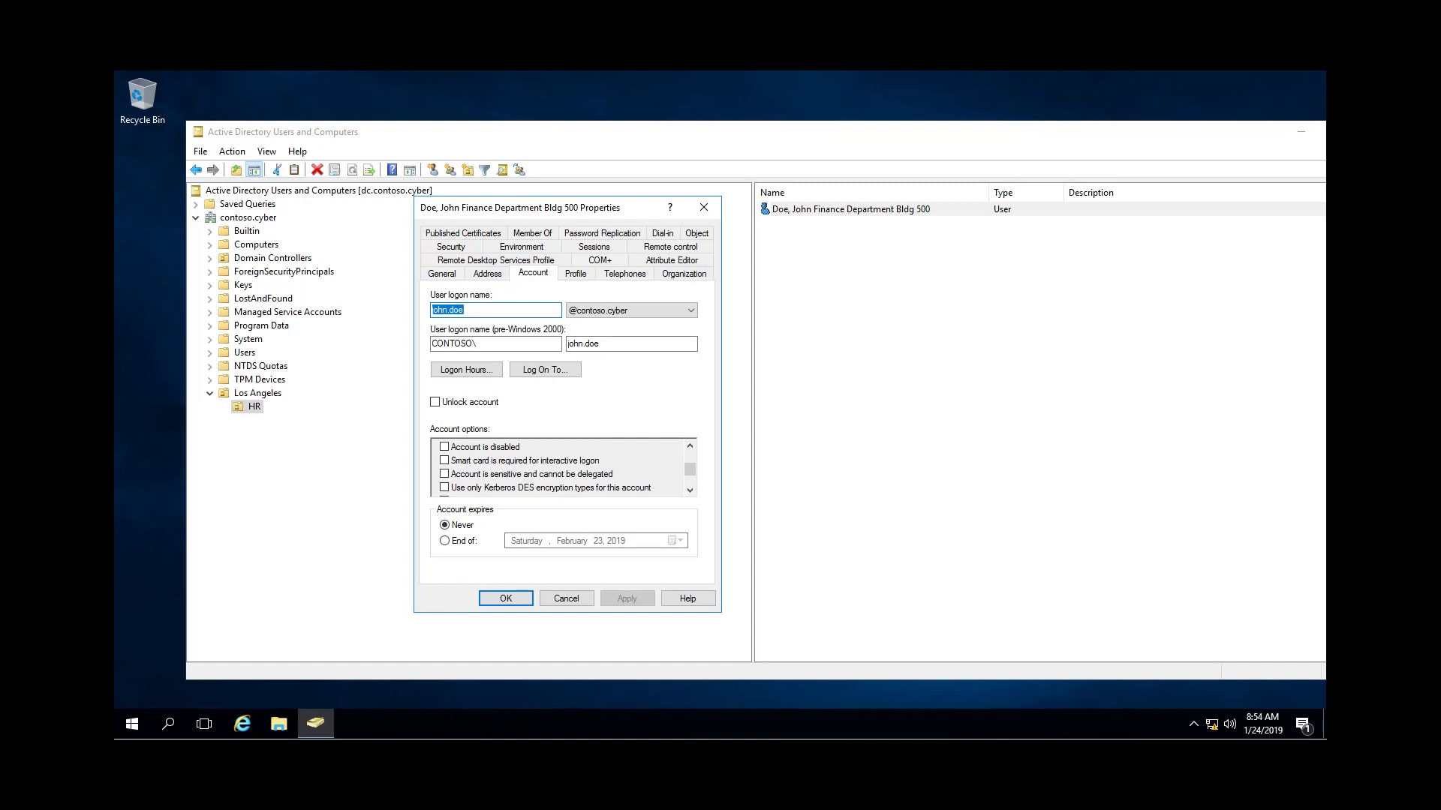
left_click_drag(689, 469, 690, 477)
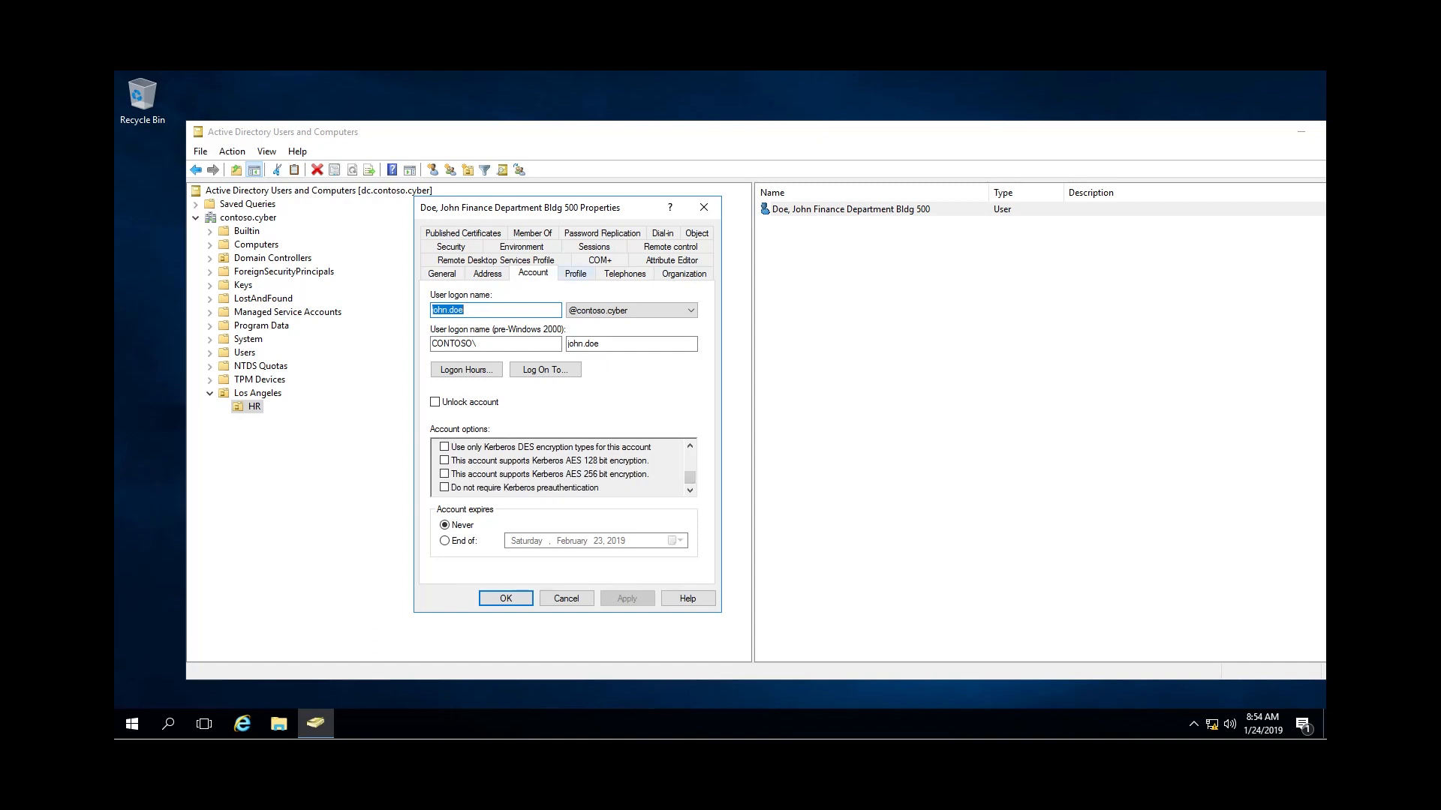
Review the user's telephone, organization and Remote Desktop Services profile settings, and close the properties
key("ctrl+Tab")
key("ctrl+Tab")
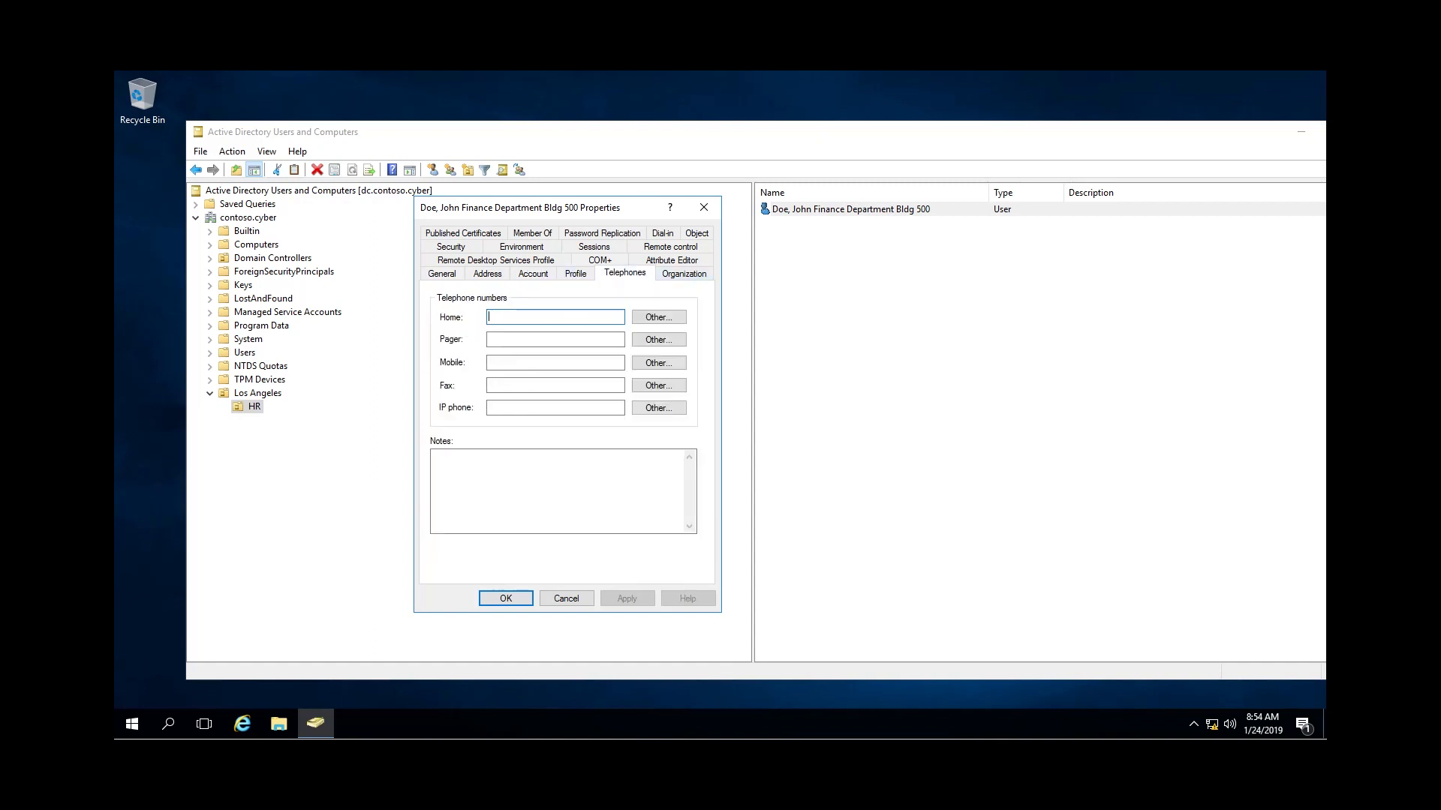
key("ctrl+Tab")
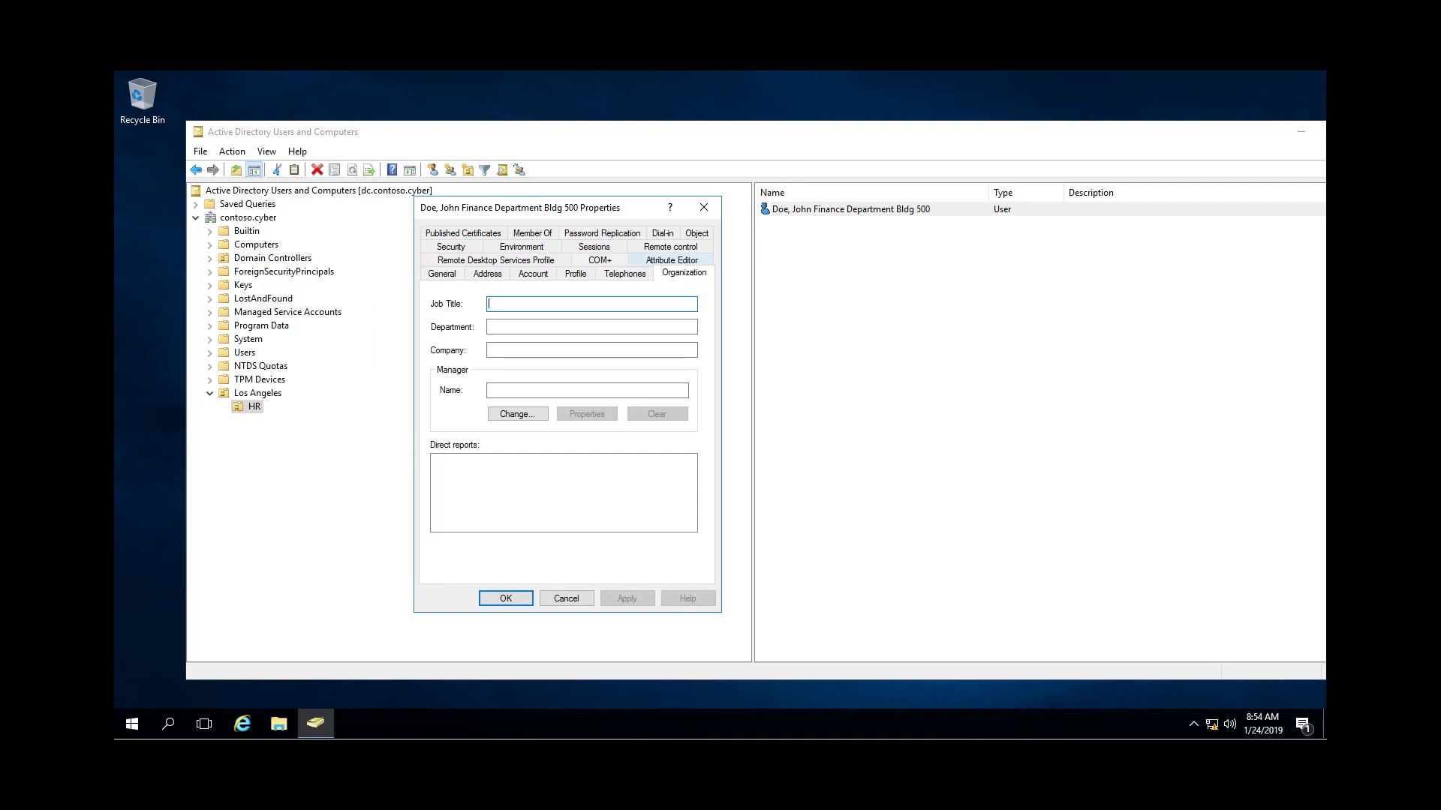
left_click(609, 260)
left_click(496, 274)
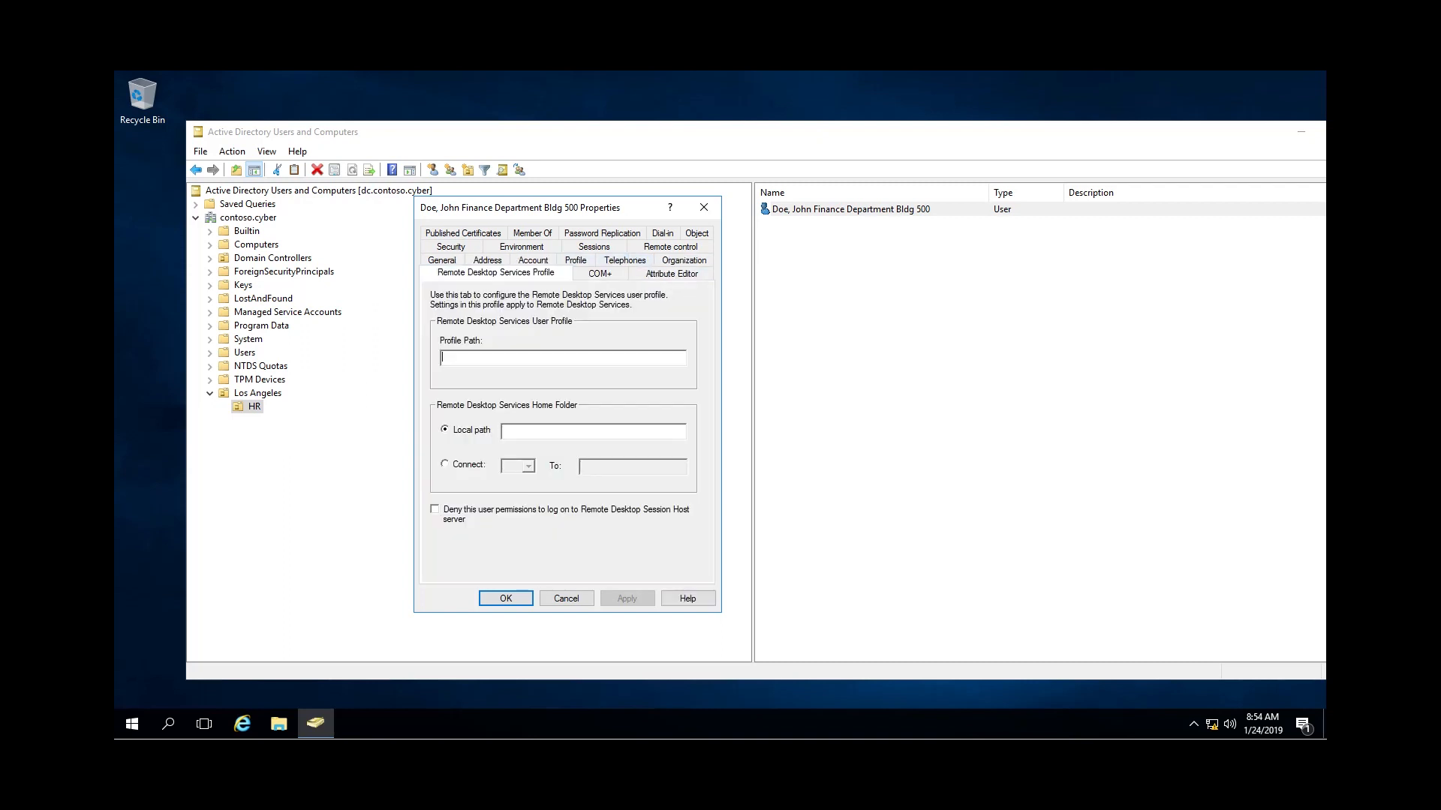
left_click(506, 599)
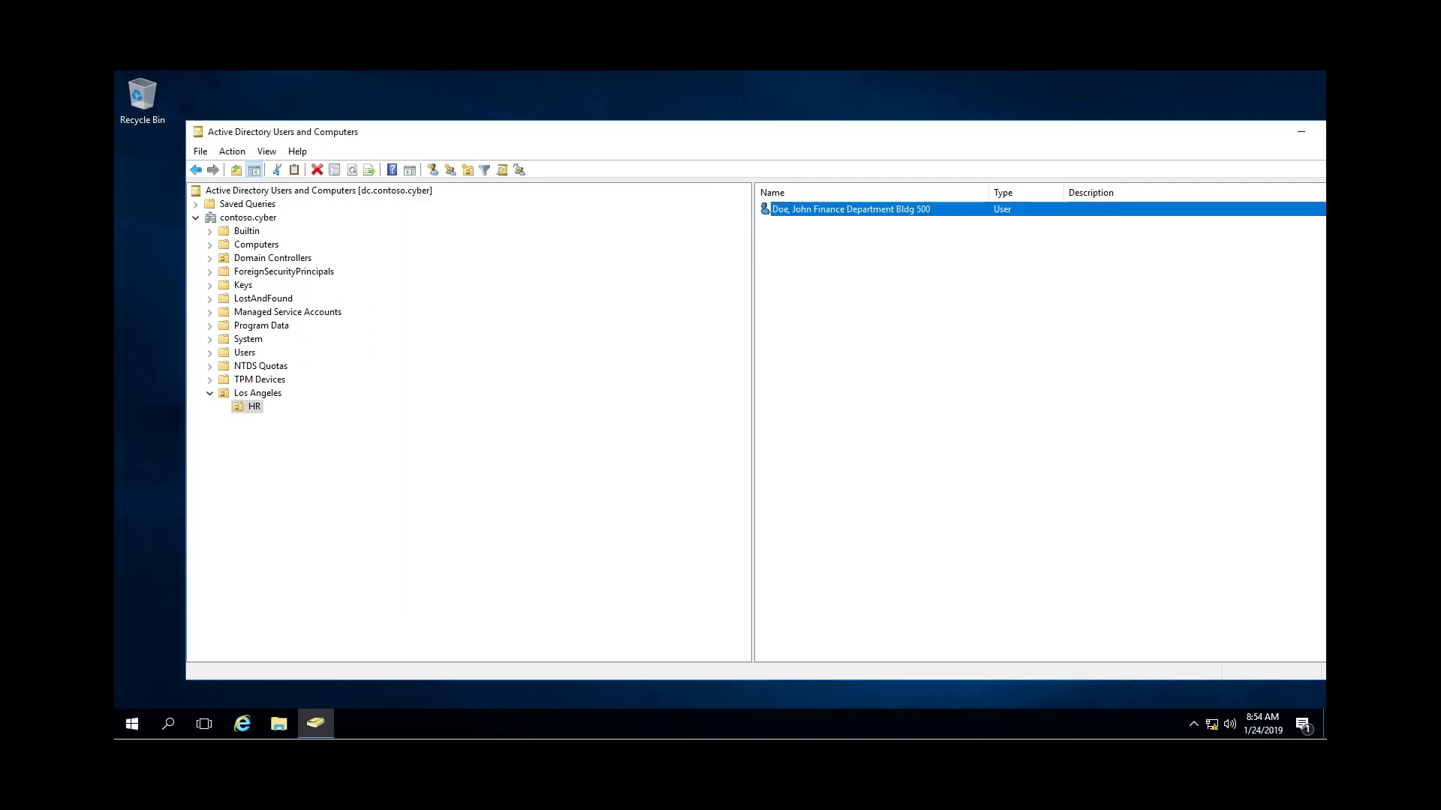